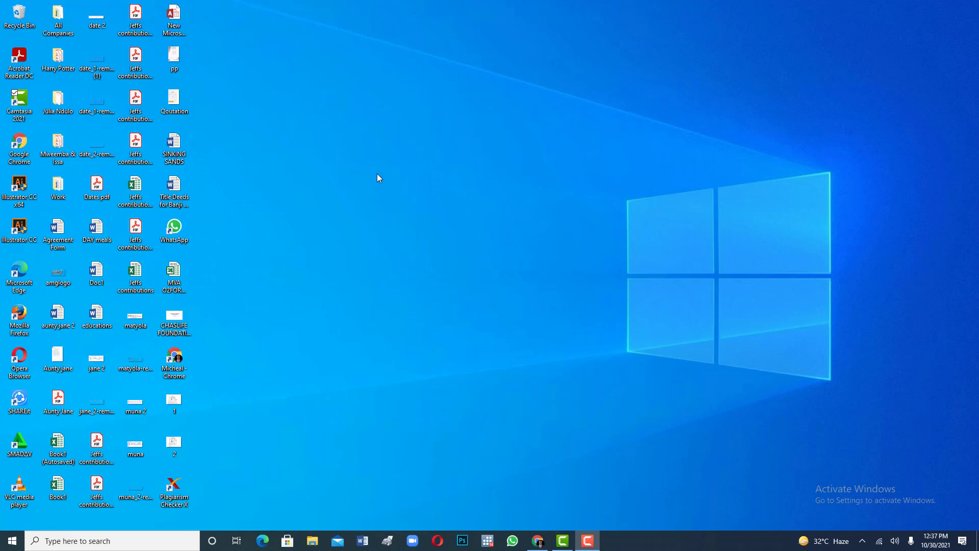
- Open the Windows search
click(88, 541)
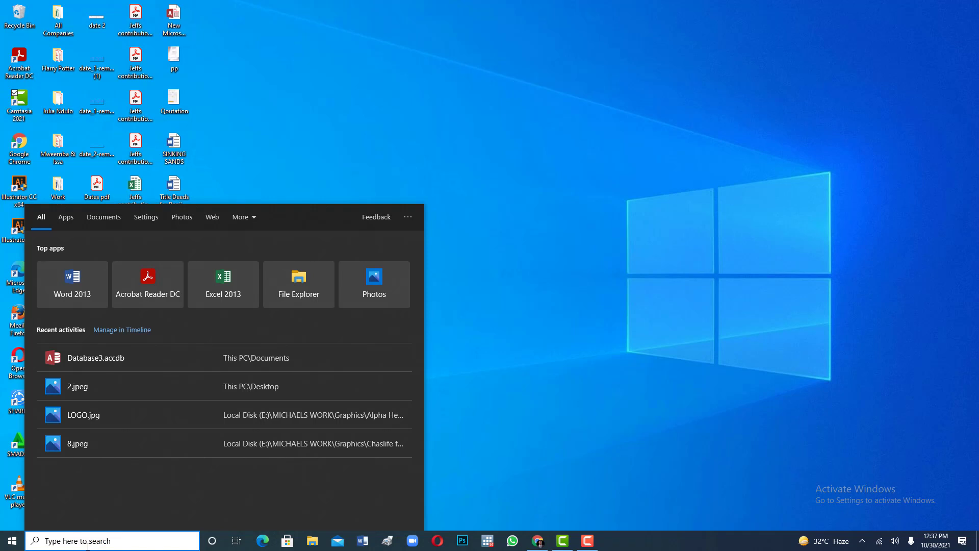
text(a)
key(BackSpace)
text(micor)
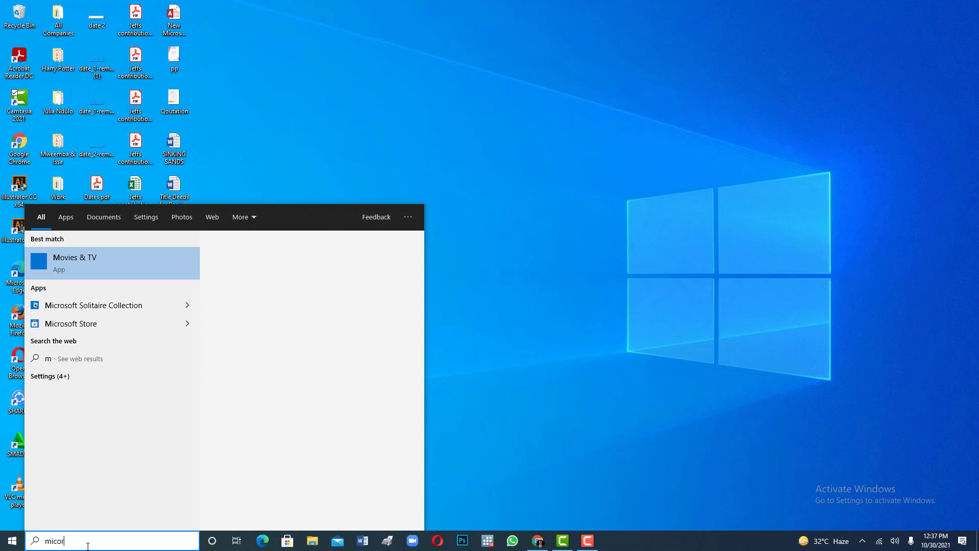
key(BackSpace)
key(BackSpace)
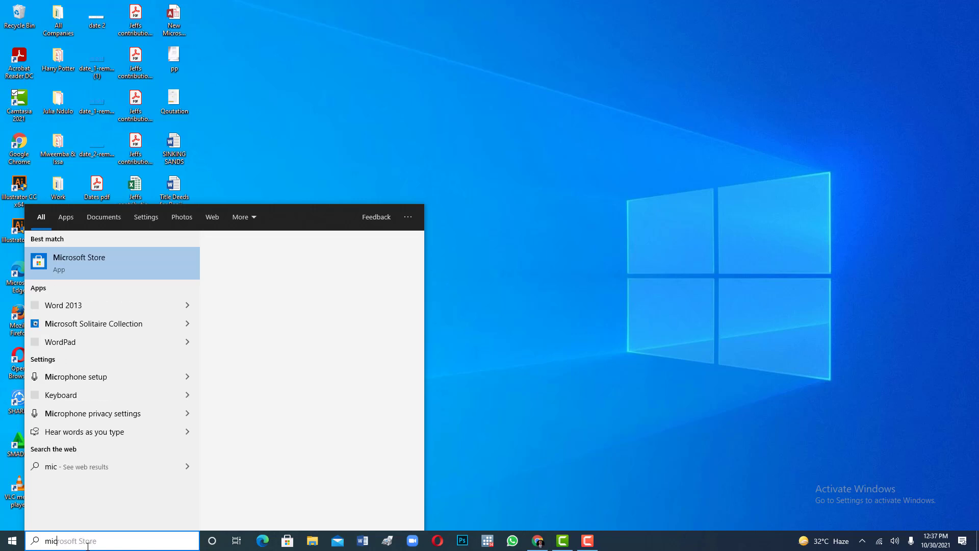
text(rof)
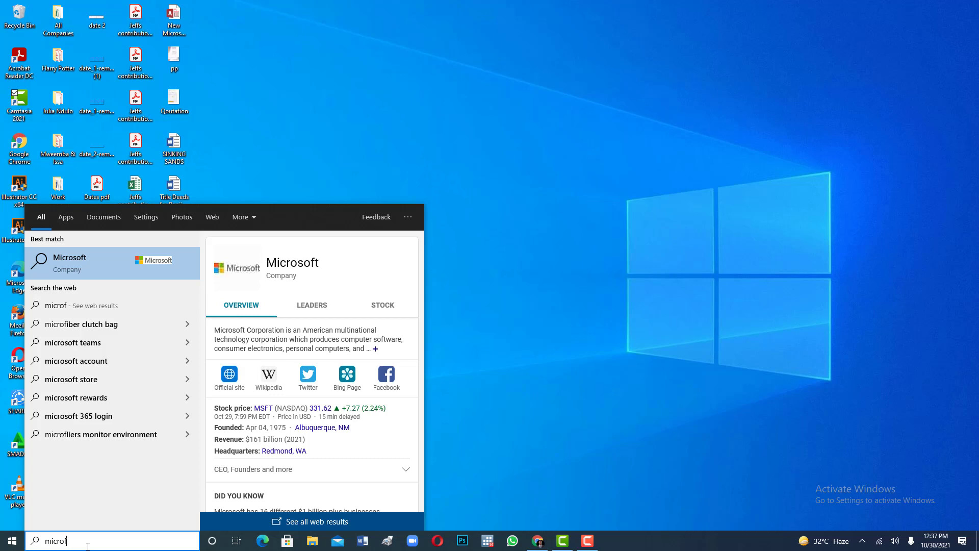
key(BackSpace)
text(s)
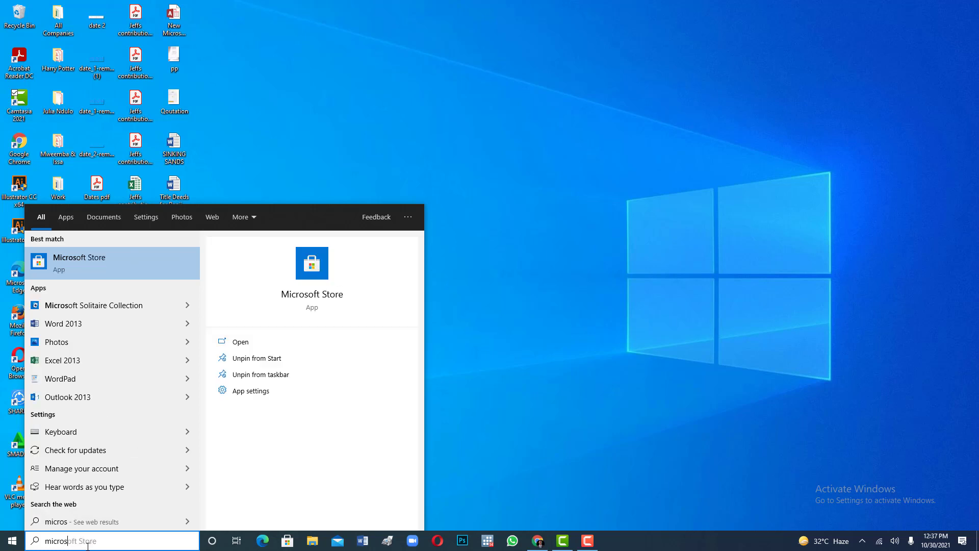
key(BackSpace)
key(BackSpace)
key(BackSpace)
key(BackSpace)
key(BackSpace)
key(BackSpace)
- Search Windows for "acc", launch Access 2013 and dismiss the Office activation wizard
text(ac)
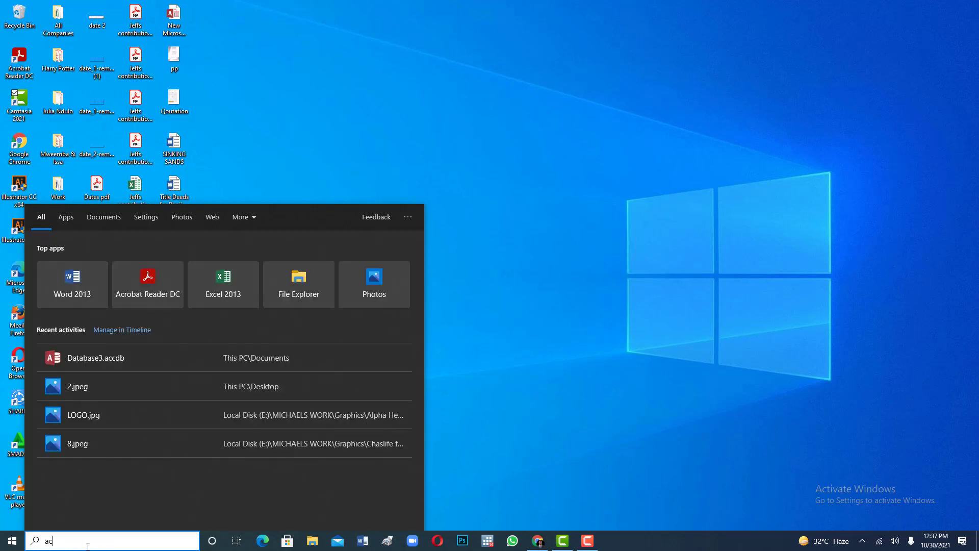
text(c)
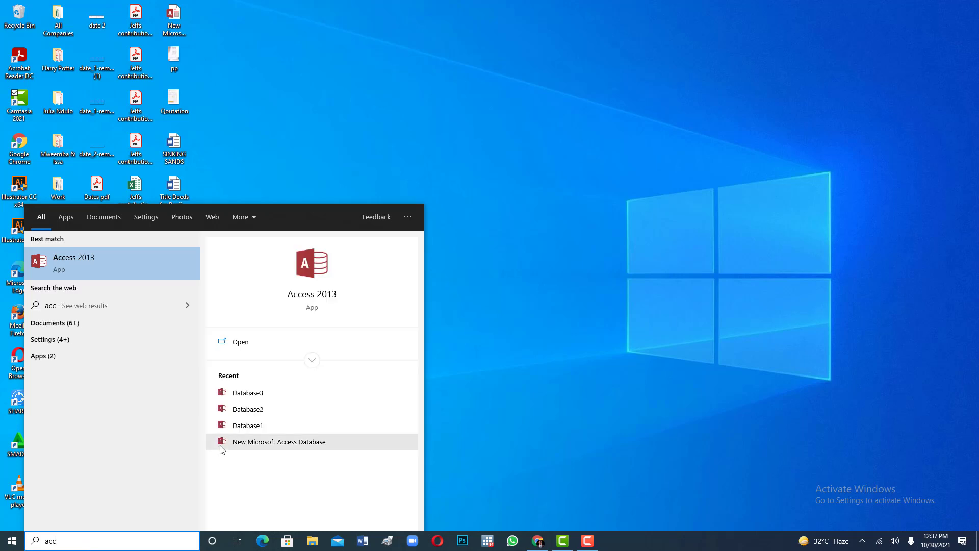
click(145, 274)
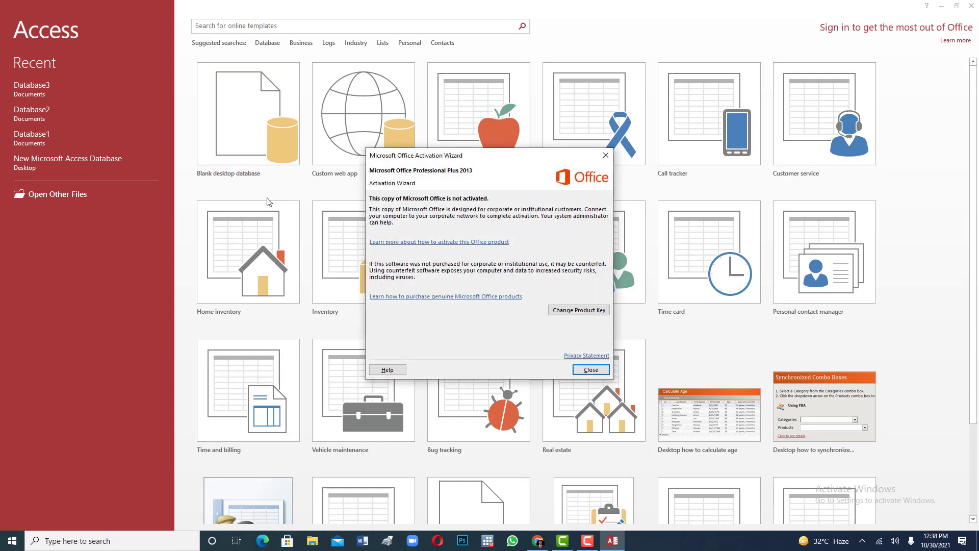
click(606, 374)
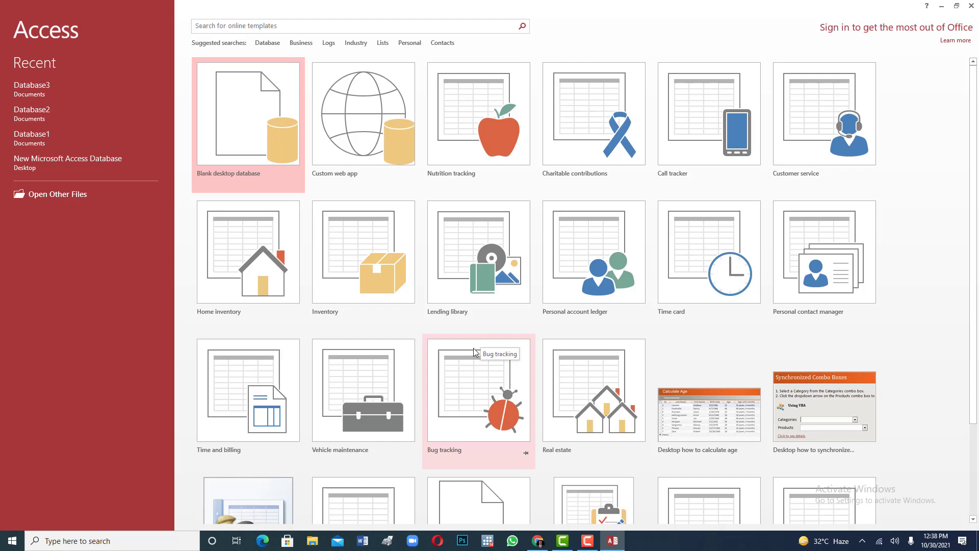
- Look through the database templates offered on the Access start screen
scroll(525, 371, down, 2)
scroll(525, 371, down, 1)
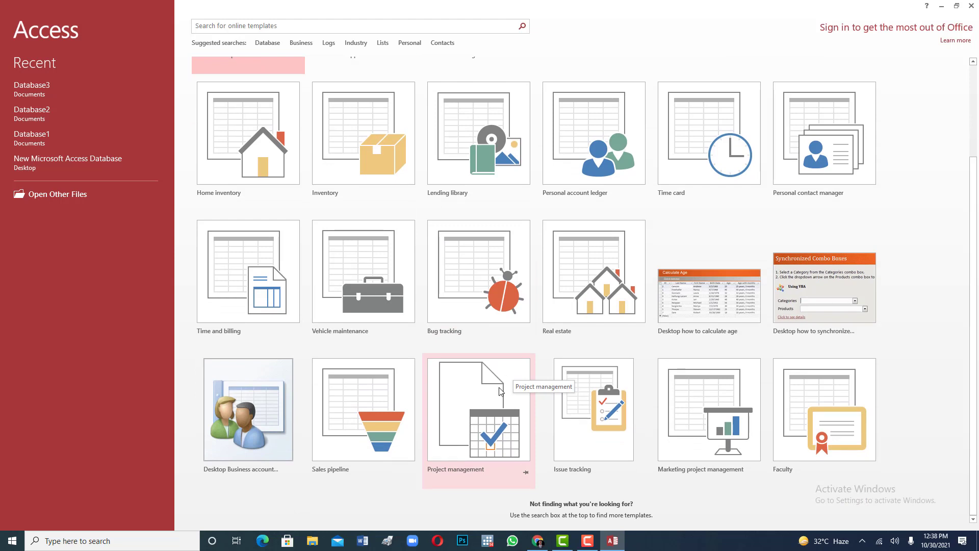
scroll(544, 392, up, 1)
scroll(544, 389, up, 2)
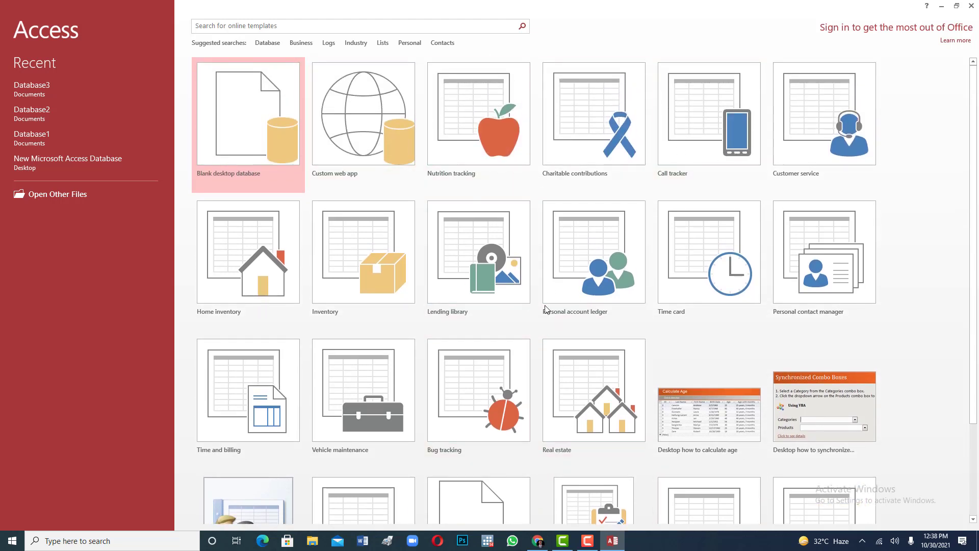
scroll(638, 214, down, 3)
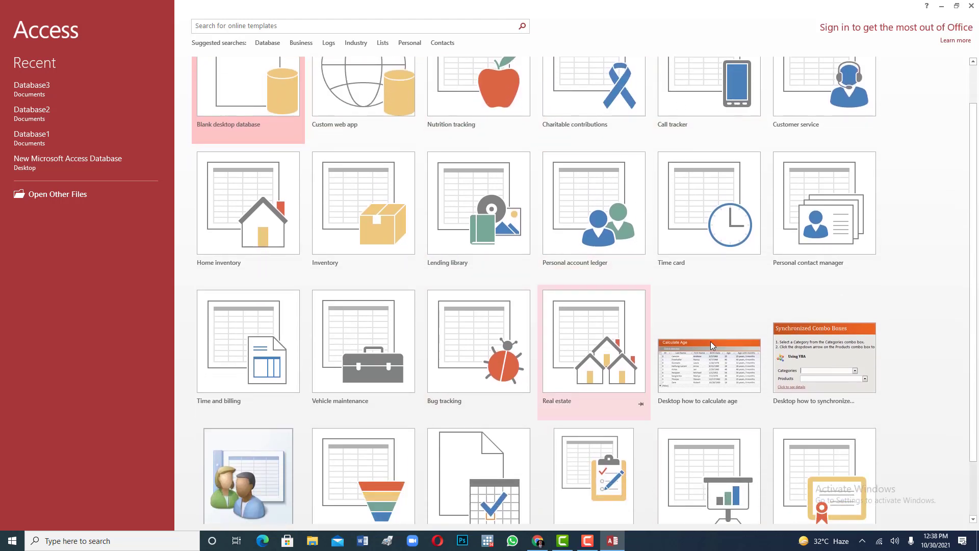
scroll(585, 361, down, 2)
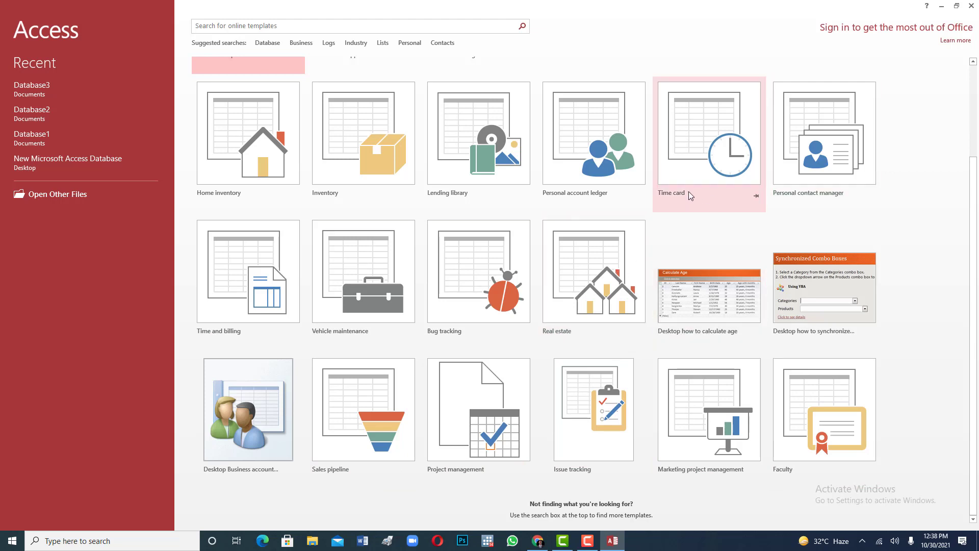
scroll(586, 205, up, 1)
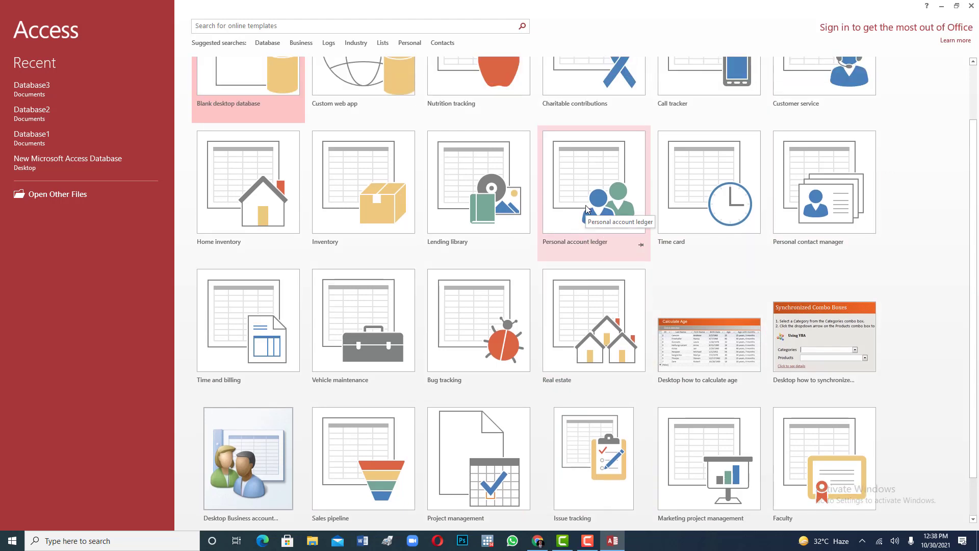
scroll(586, 205, up, 2)
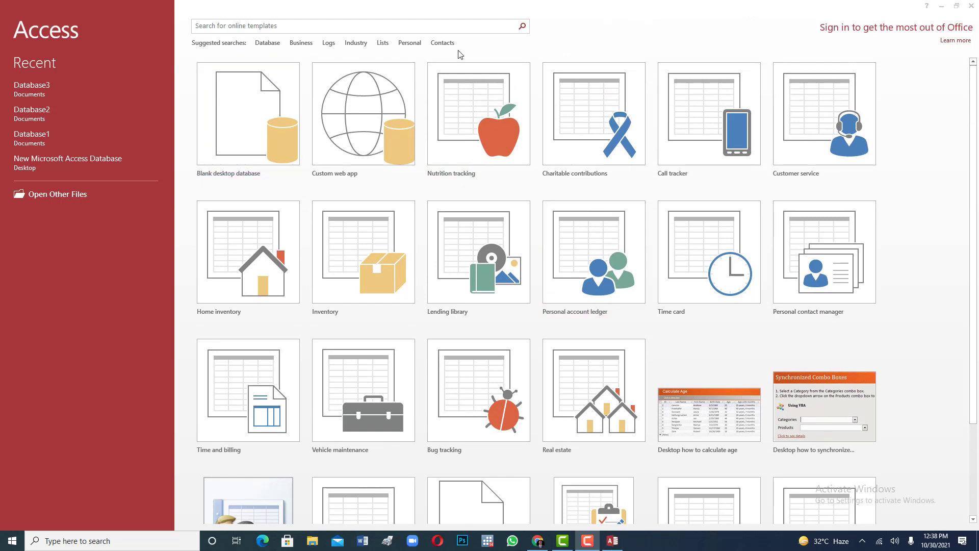
- Create a blank desktop database
click(256, 119)
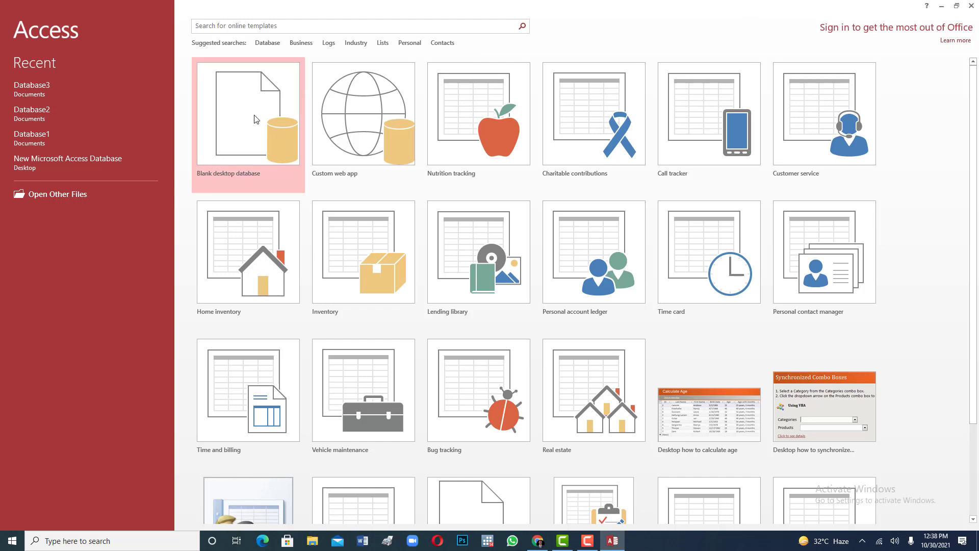
click(256, 119)
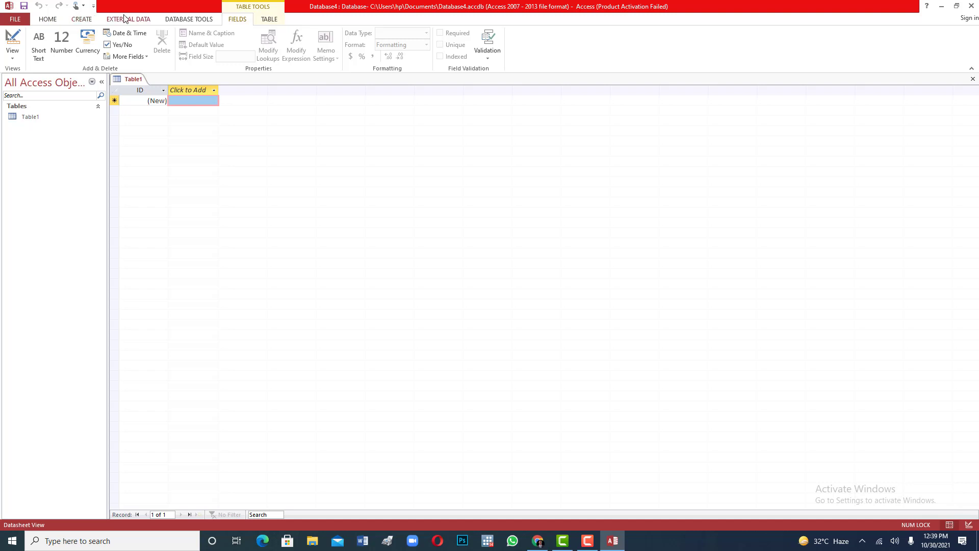
- Examine the file management options and the commands for home, creation, external data, database tools, fields and table events
click(17, 22)
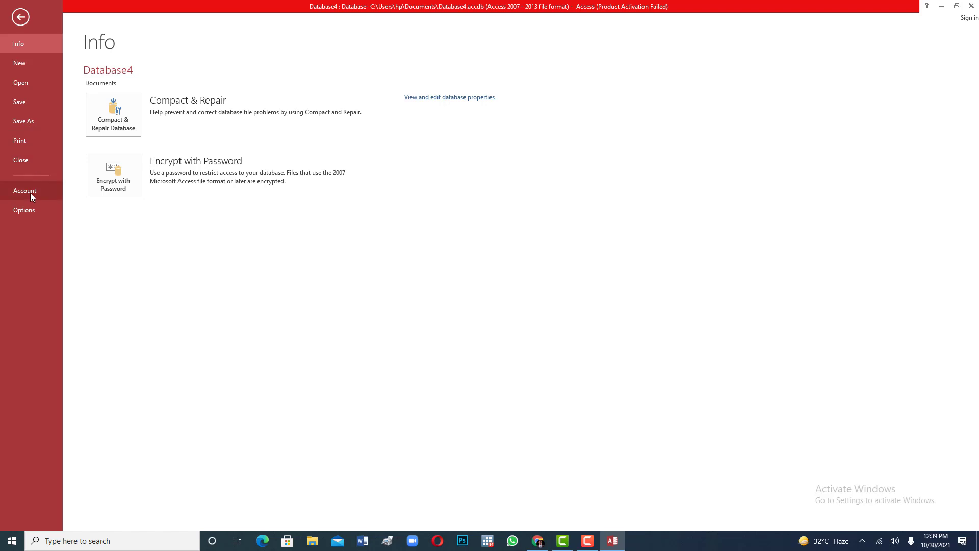
click(20, 19)
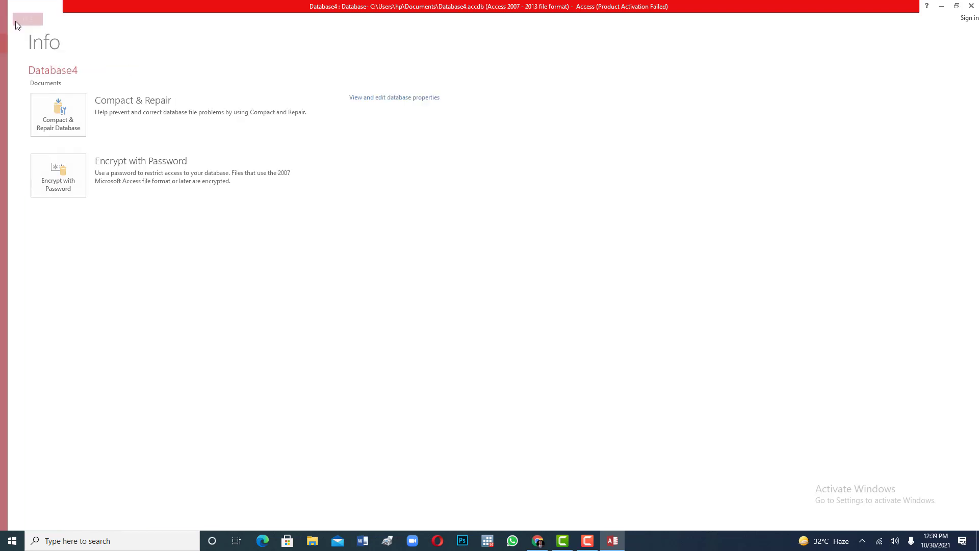
click(48, 18)
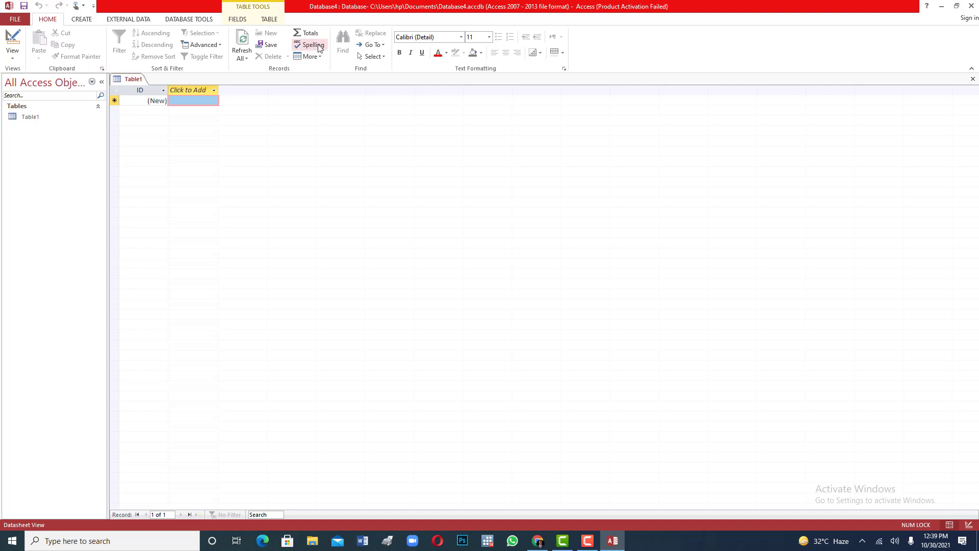
click(83, 20)
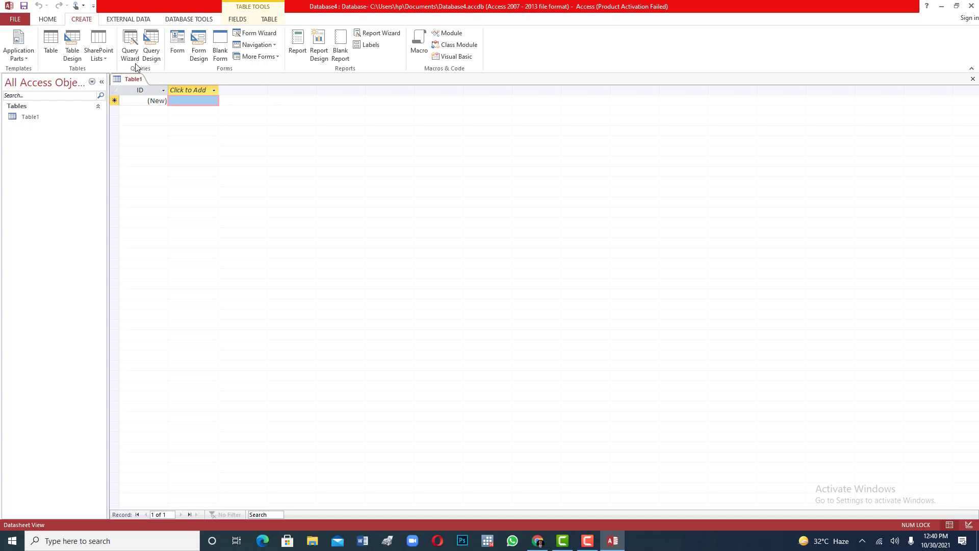
click(124, 23)
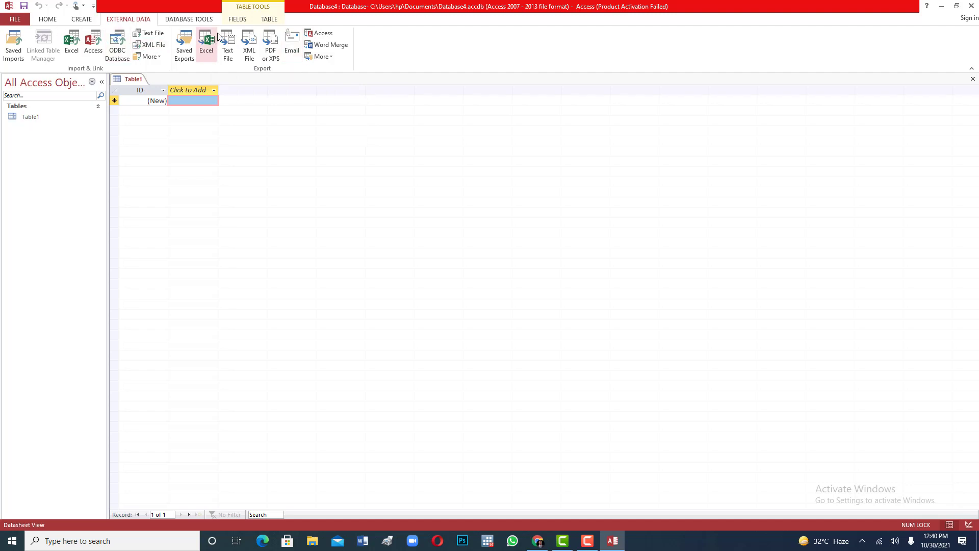
click(204, 20)
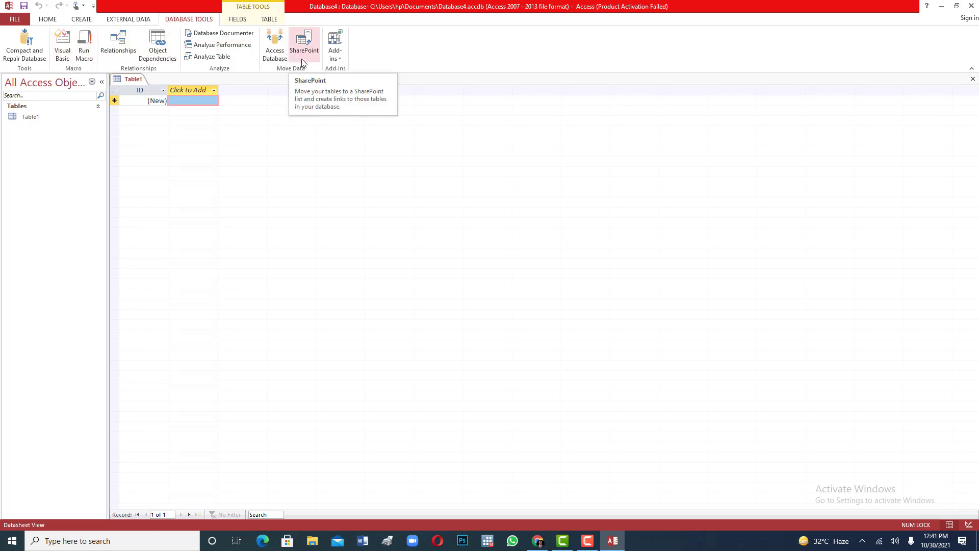
click(237, 22)
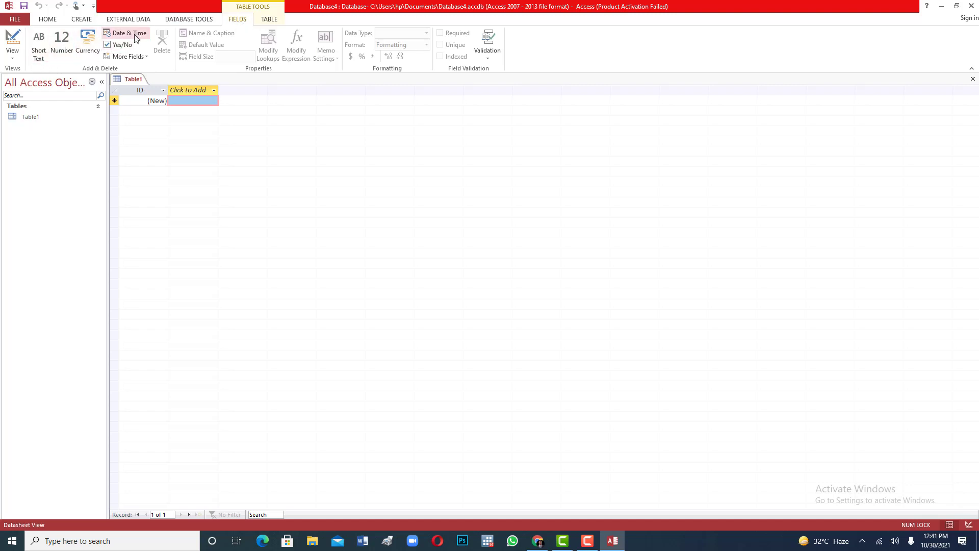
click(266, 21)
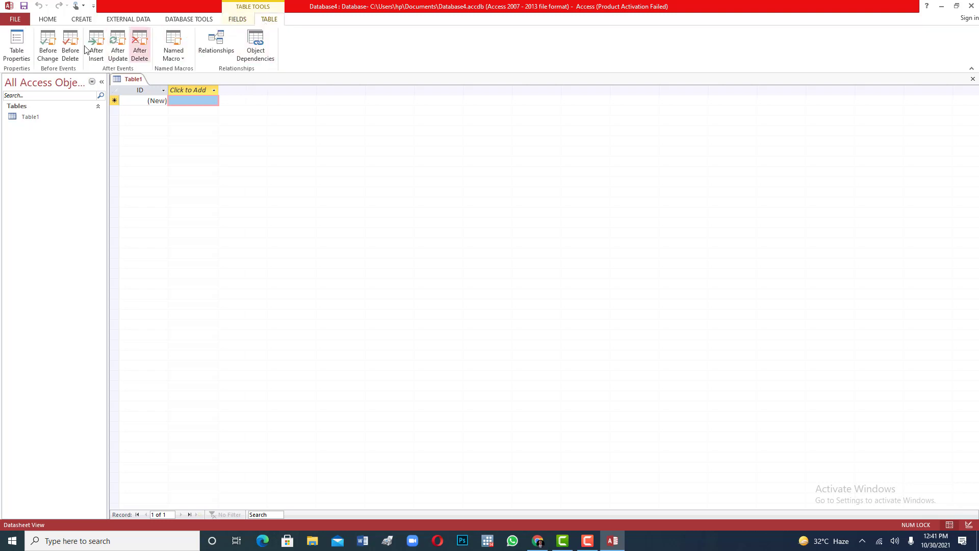
- Switch Table1 to Design View, saving the table as "Chaslife sampled database"
click(38, 21)
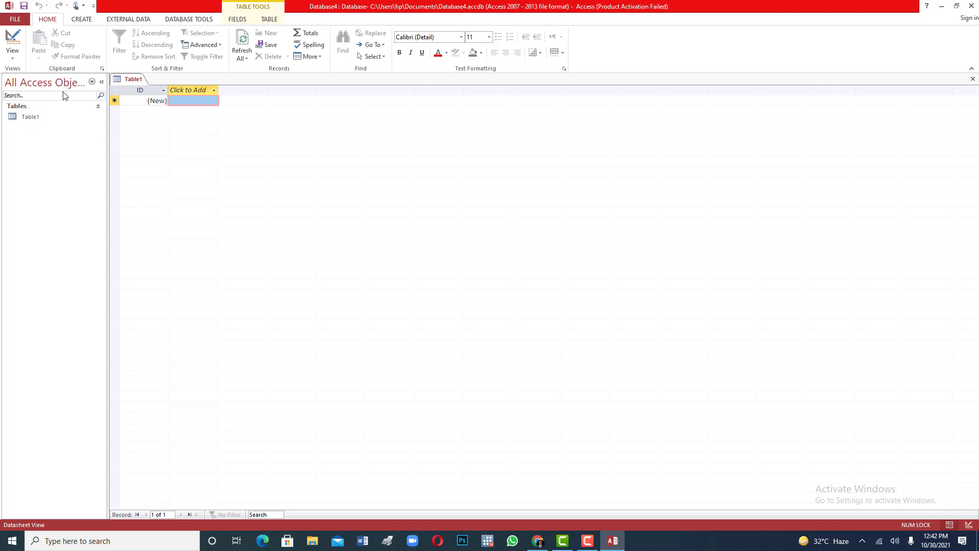
click(12, 61)
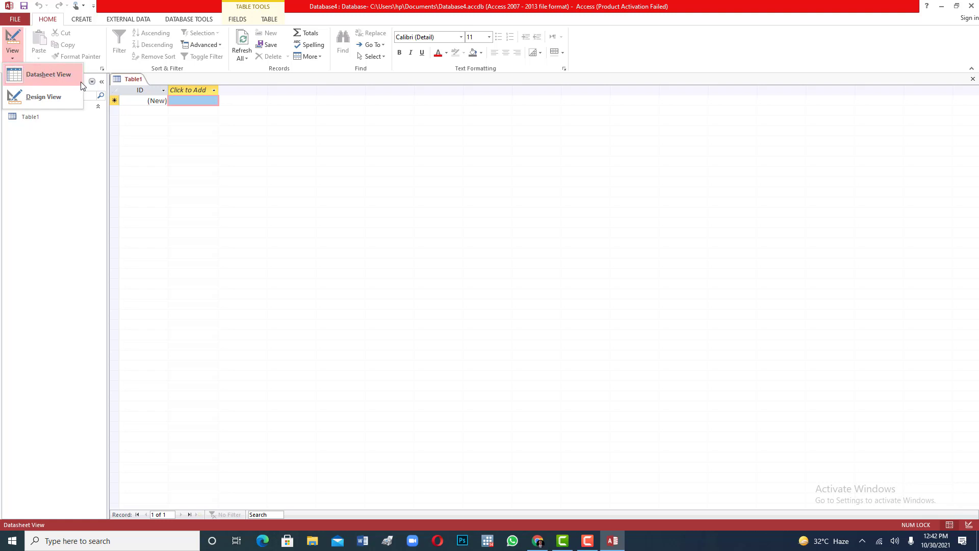
click(31, 99)
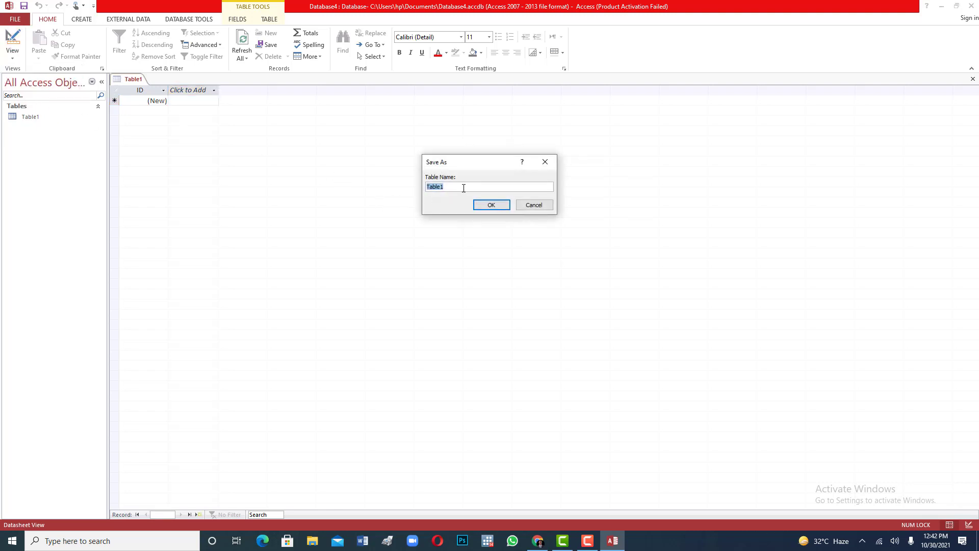
key(BackSpace)
text(Chaslife sampled database)
click(491, 205)
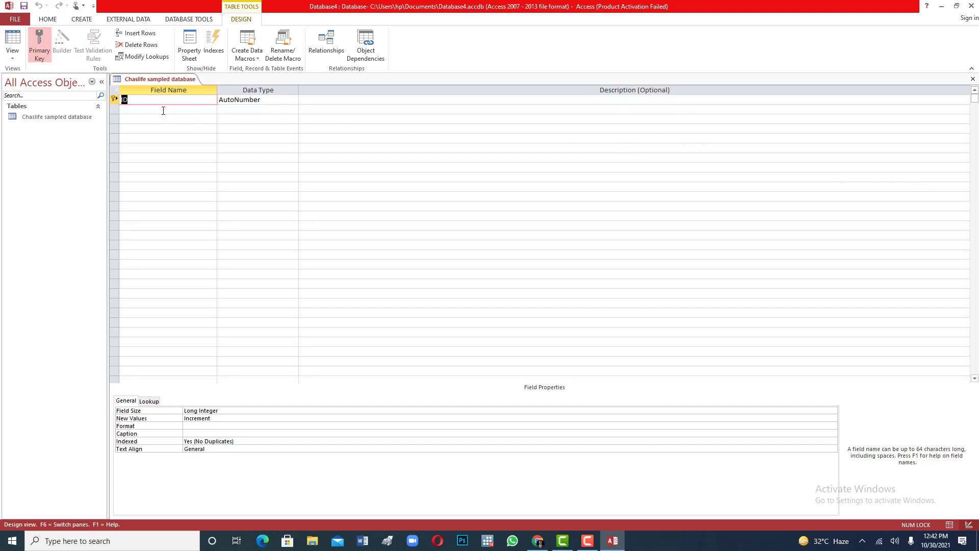
- Add a field named "gender" below the ID field in the table design
click(146, 106)
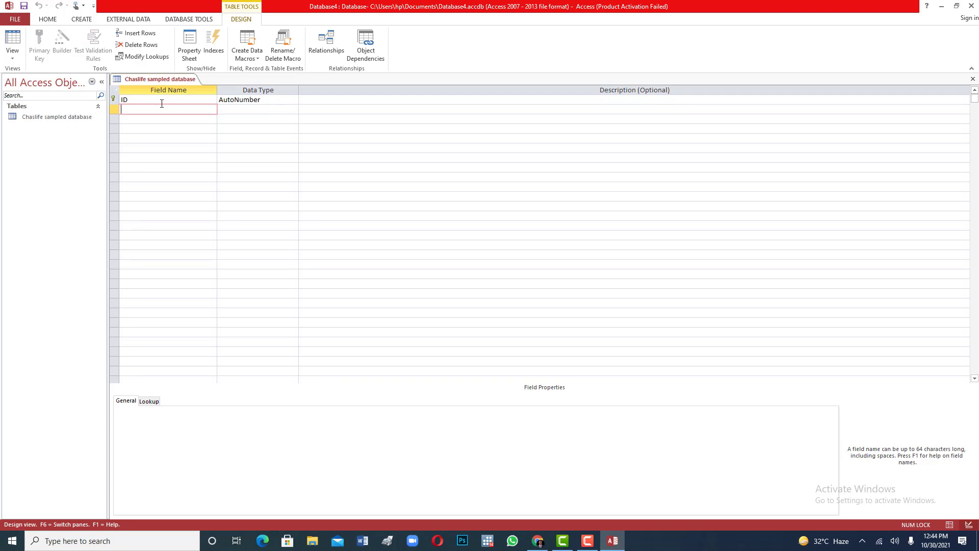
text(gender)
click(254, 110)
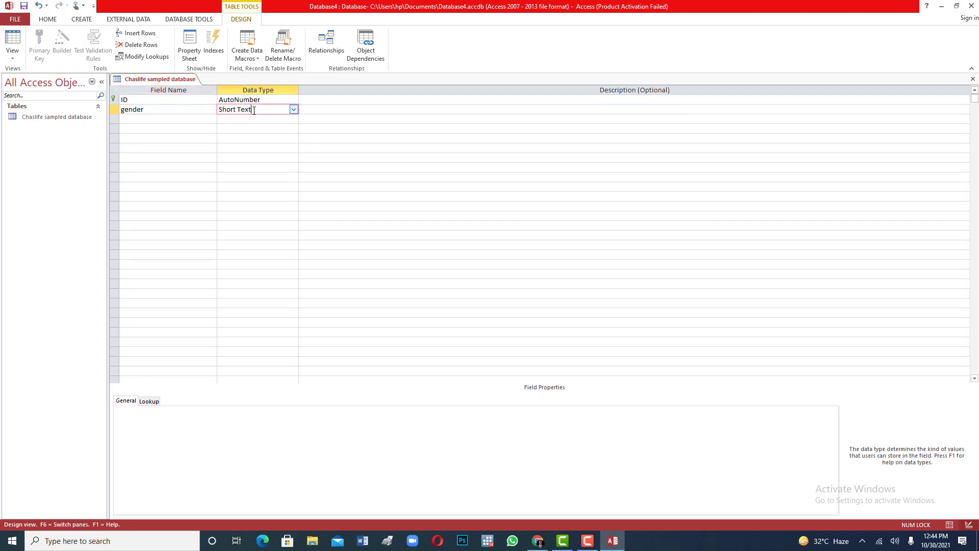
- Create a one-column lookup list for the gender field with the Lookup Wizard, using the self-entered values Male and Female
click(294, 110)
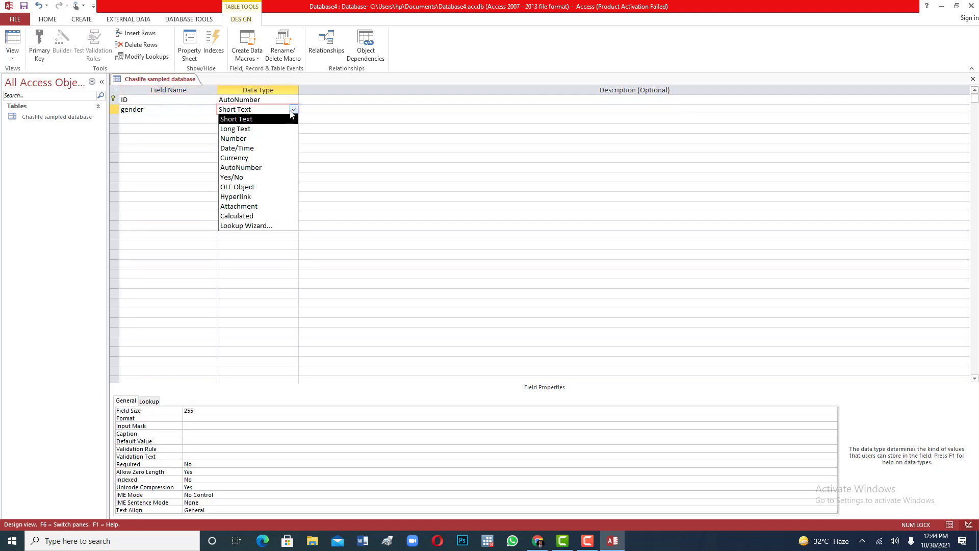
click(294, 111)
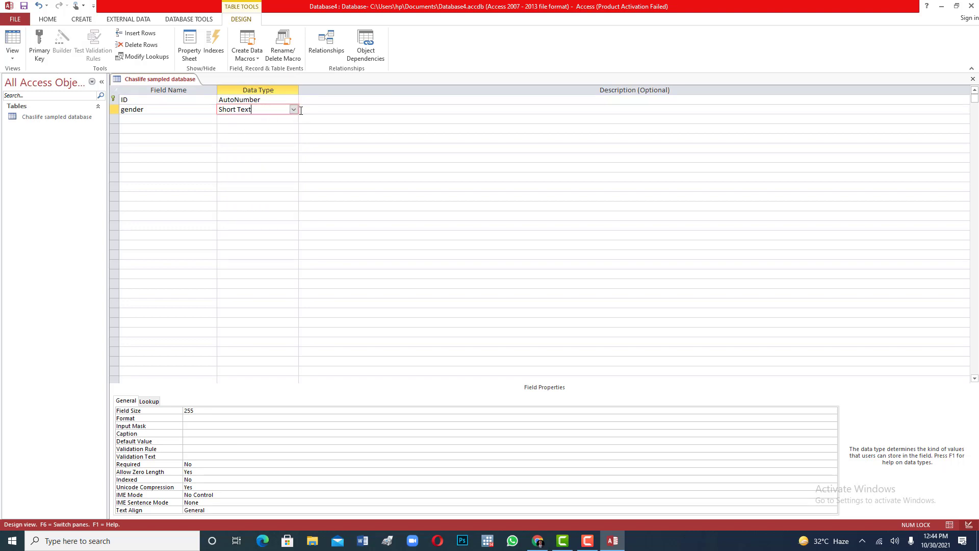
click(294, 110)
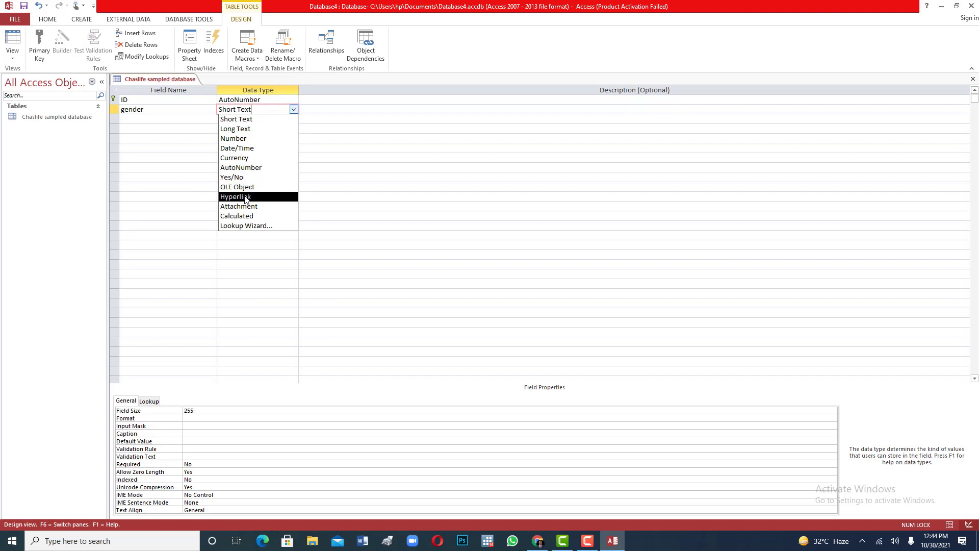
click(264, 226)
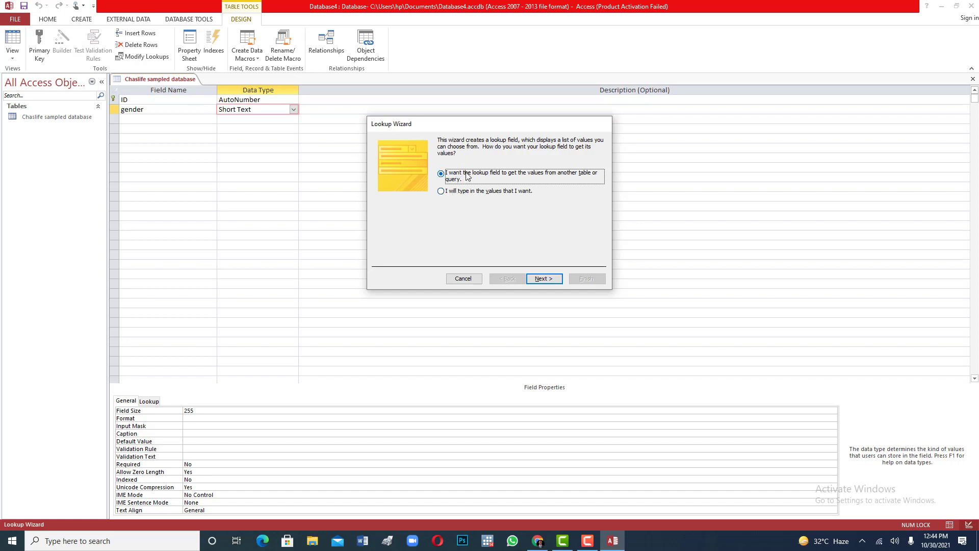
click(442, 191)
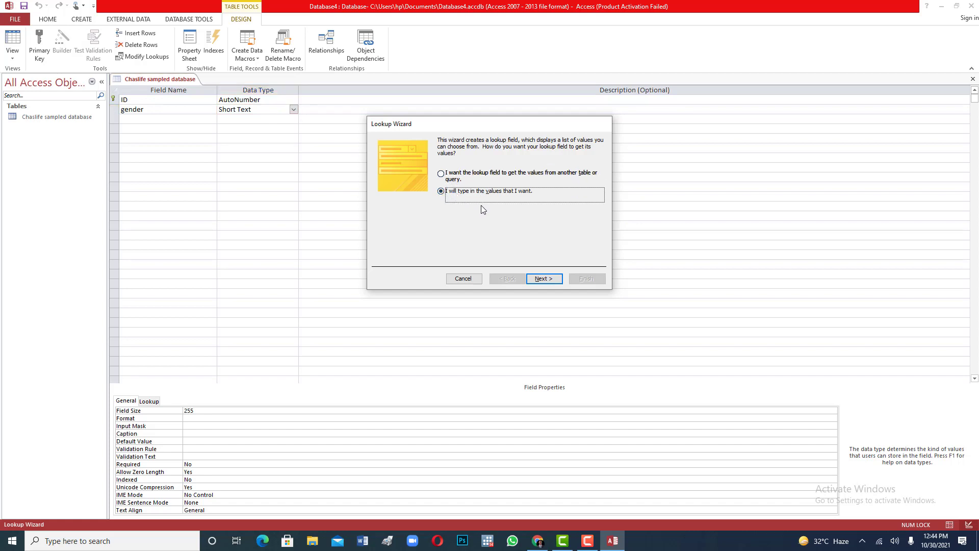
click(538, 280)
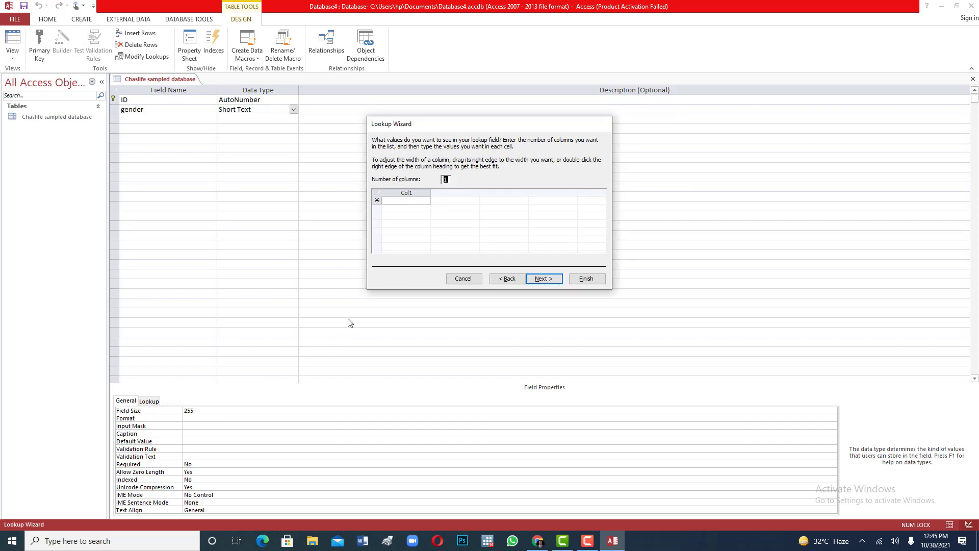
click(407, 201)
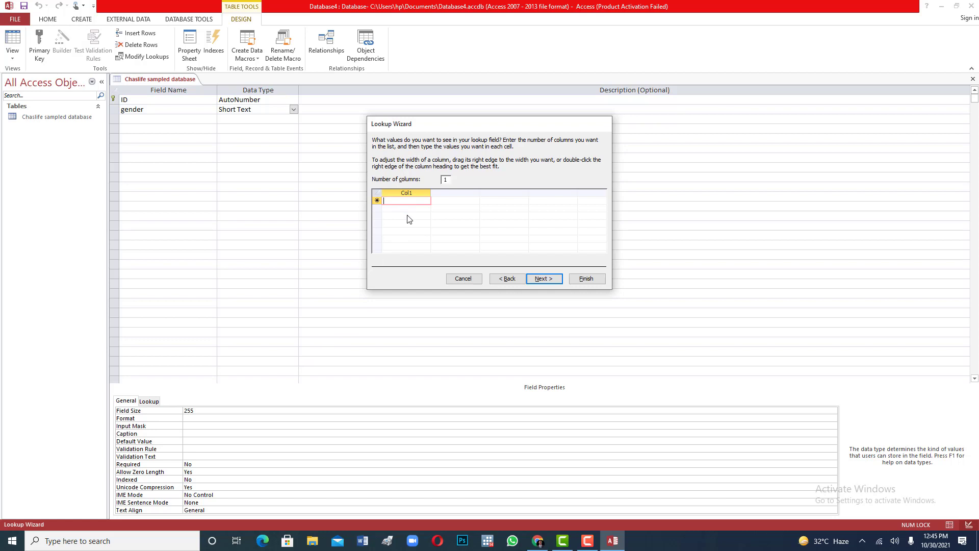
text(Male)
click(414, 208)
text(F)
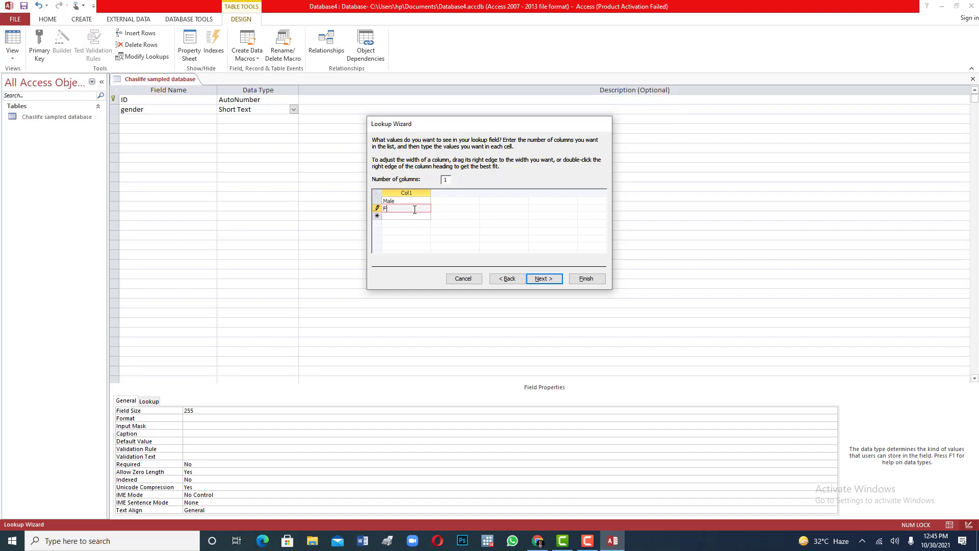
text(emale)
click(571, 279)
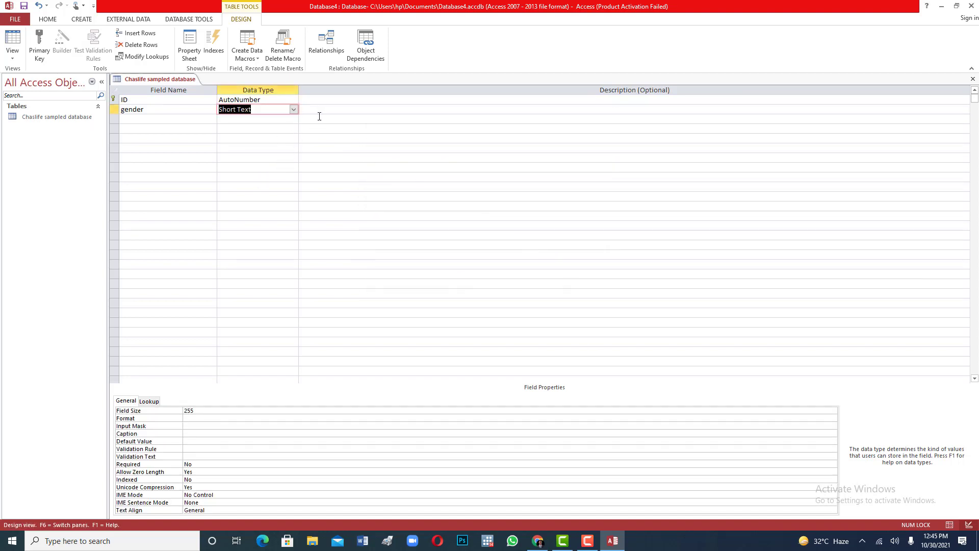
- Run the Lookup Wizard again for the gender field with self-entered values and set the number of columns to 2
click(294, 110)
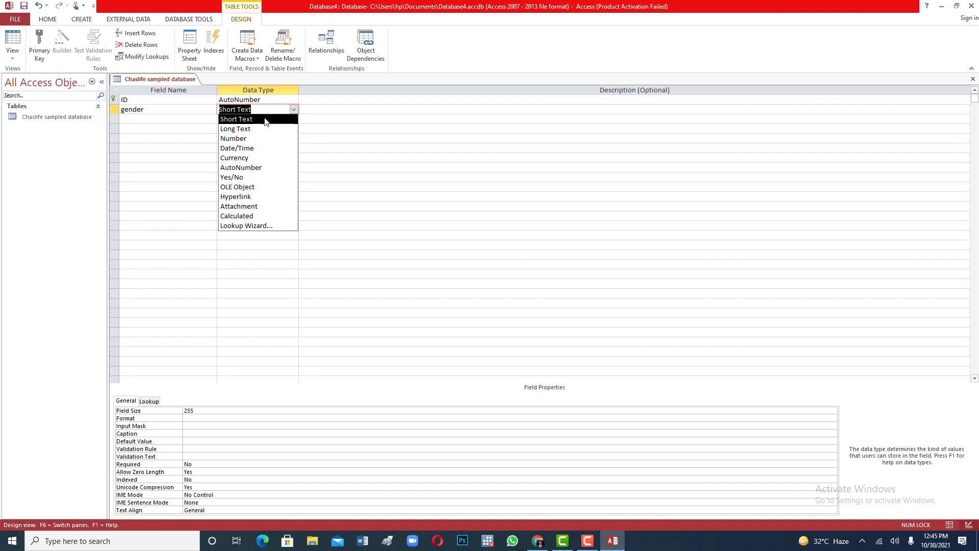
click(257, 226)
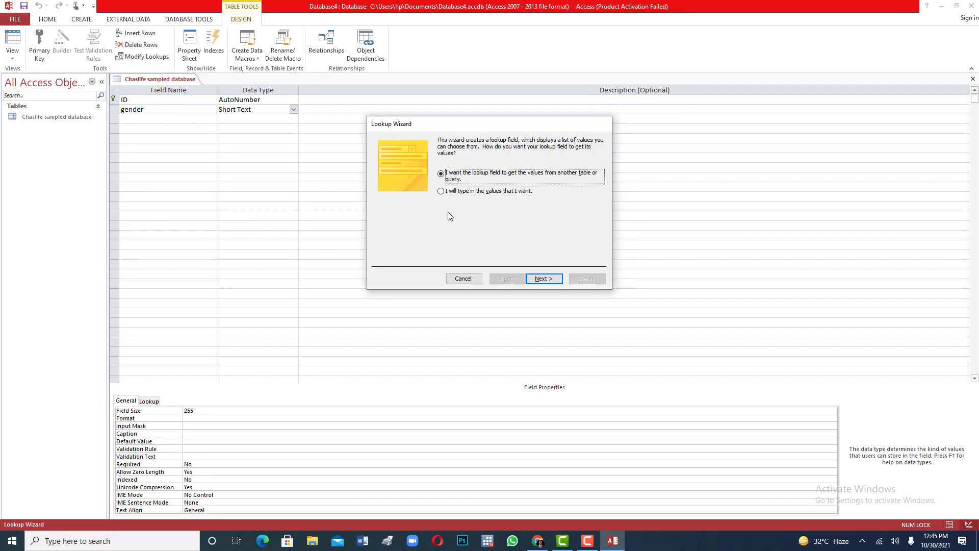
click(441, 192)
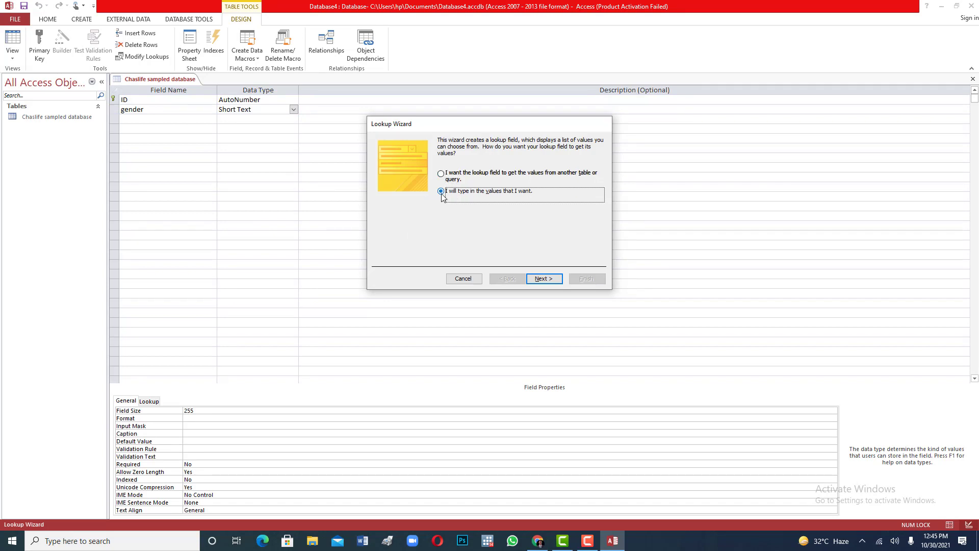
click(539, 279)
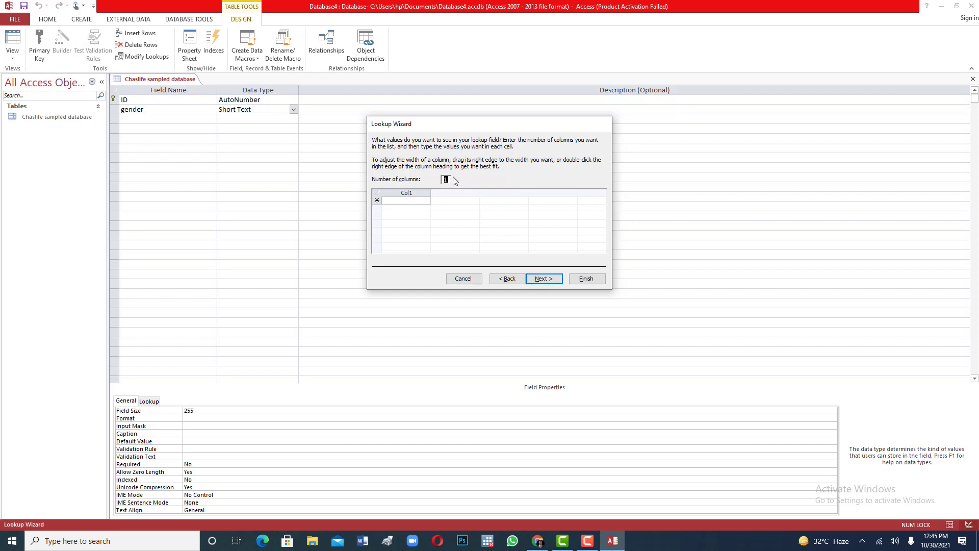
click(407, 201)
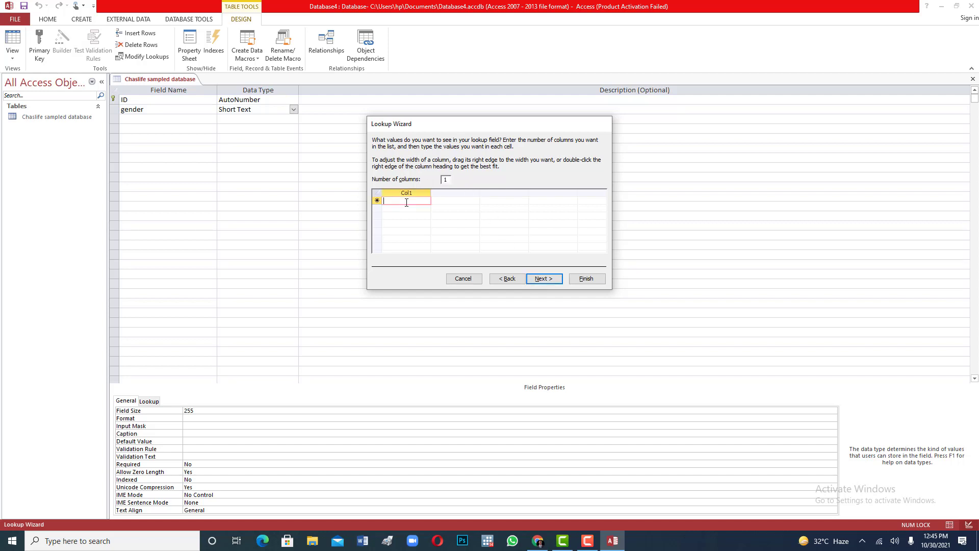
click(446, 180)
text(2)
click(441, 218)
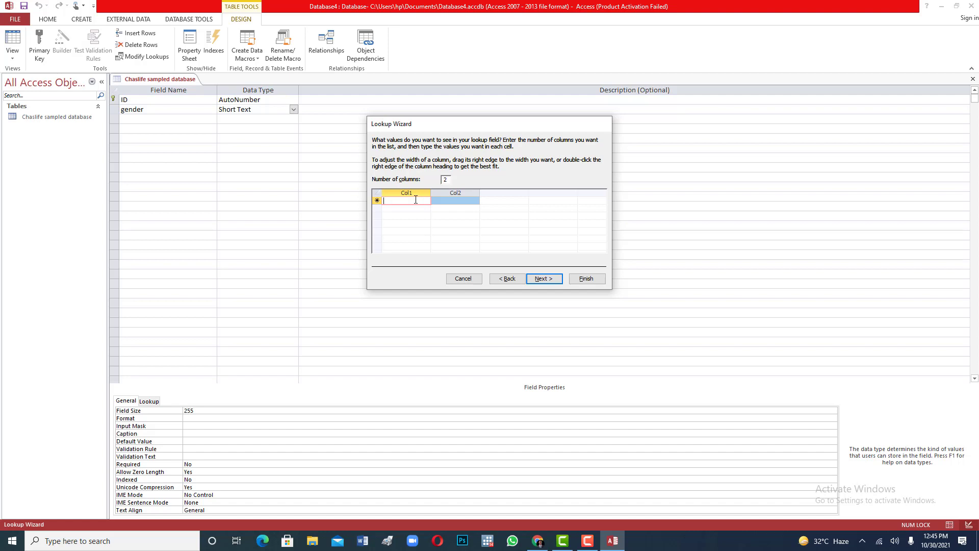
- Enter male and female as the values in the first lookup column and finish the wizard
text(male)
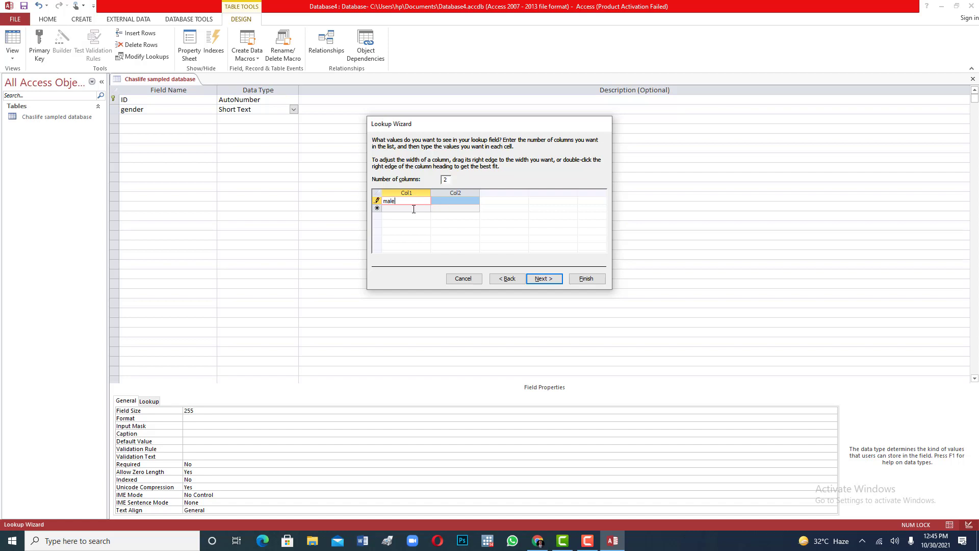
click(413, 208)
text(fe)
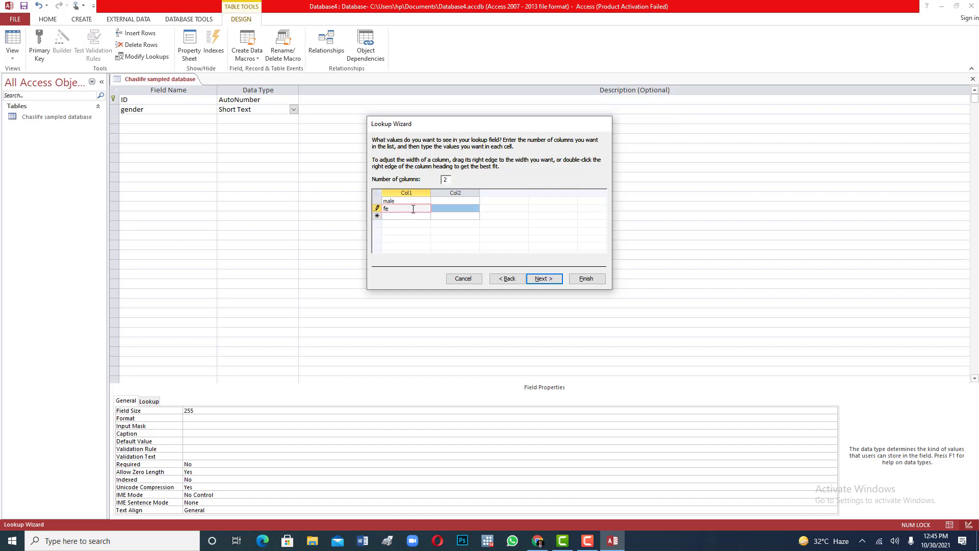
text(male)
click(587, 278)
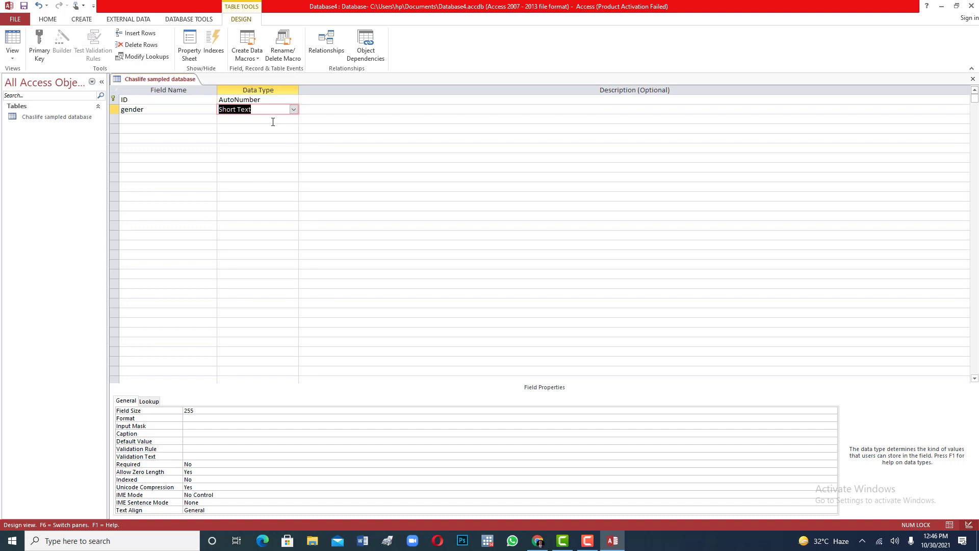
- Add a field named "Age" below gender with the Date/Time data type
click(238, 119)
click(195, 116)
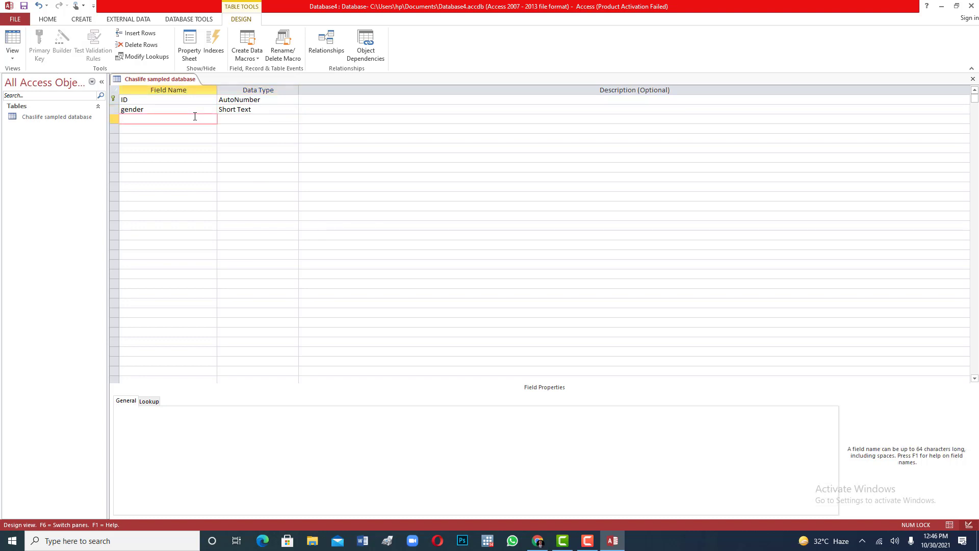
text(Age)
click(249, 121)
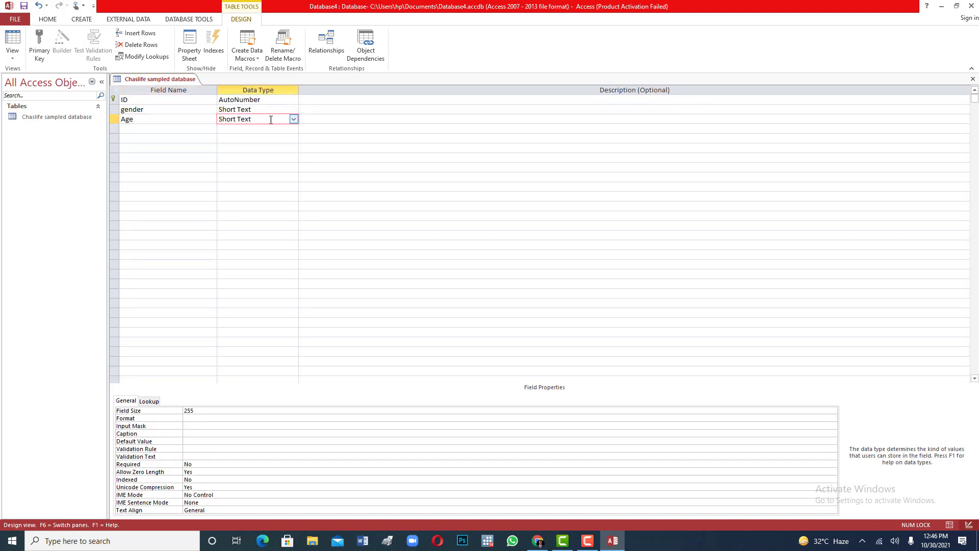
click(294, 119)
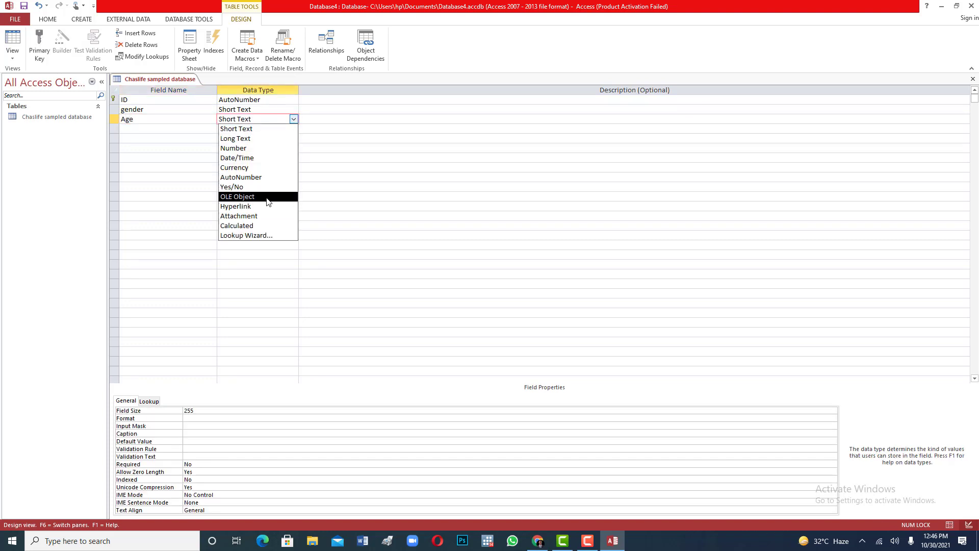
click(239, 158)
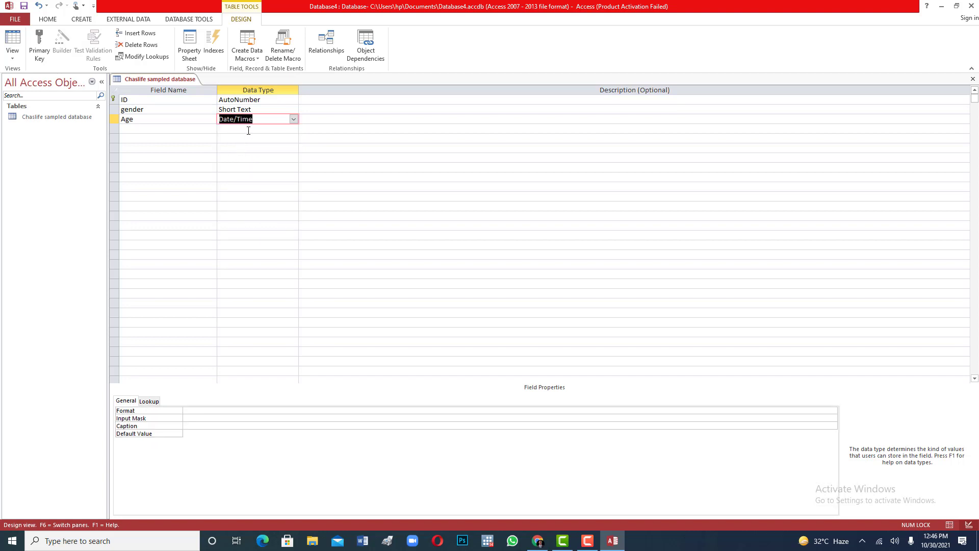
- Add a "skill" field with the Short Text data type and a "tribe" field with the Long Text data type
click(152, 130)
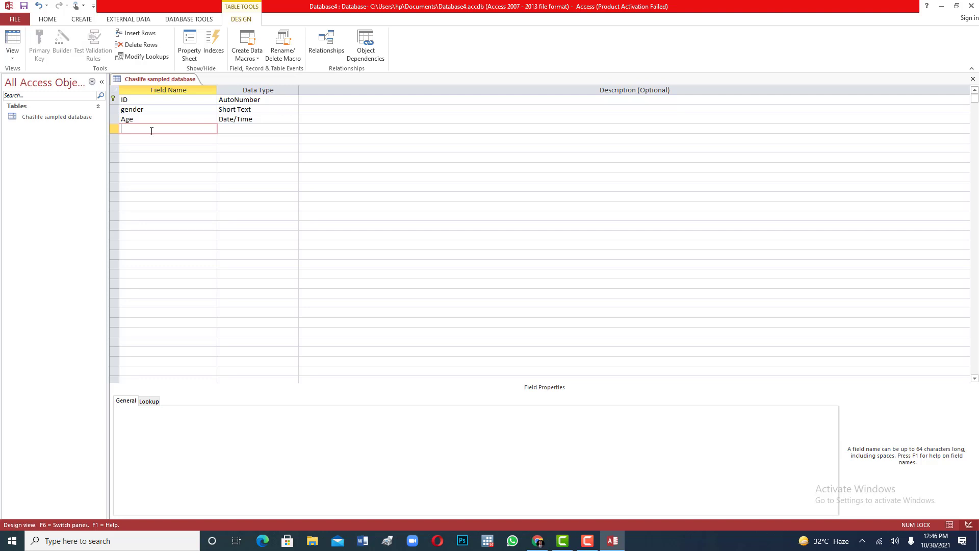
text(skills)
click(261, 127)
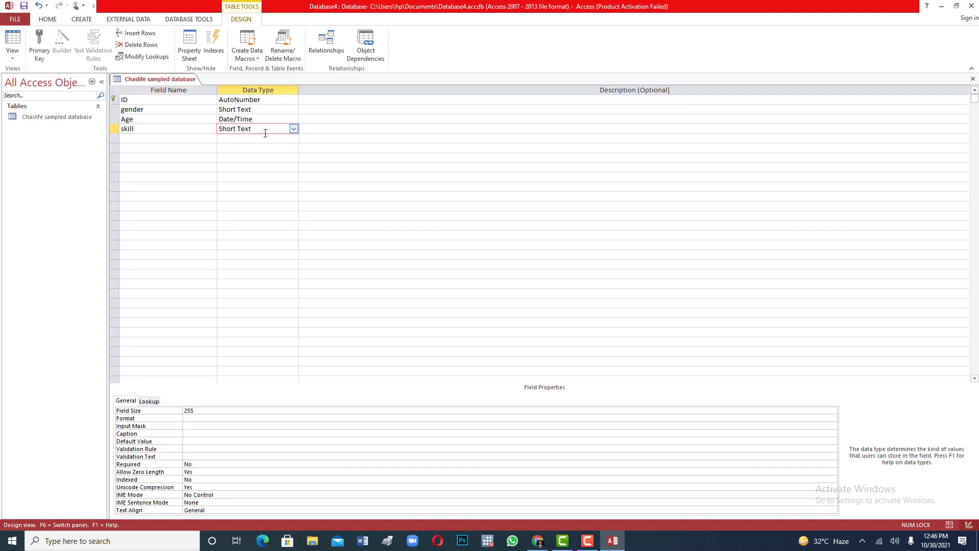
click(154, 141)
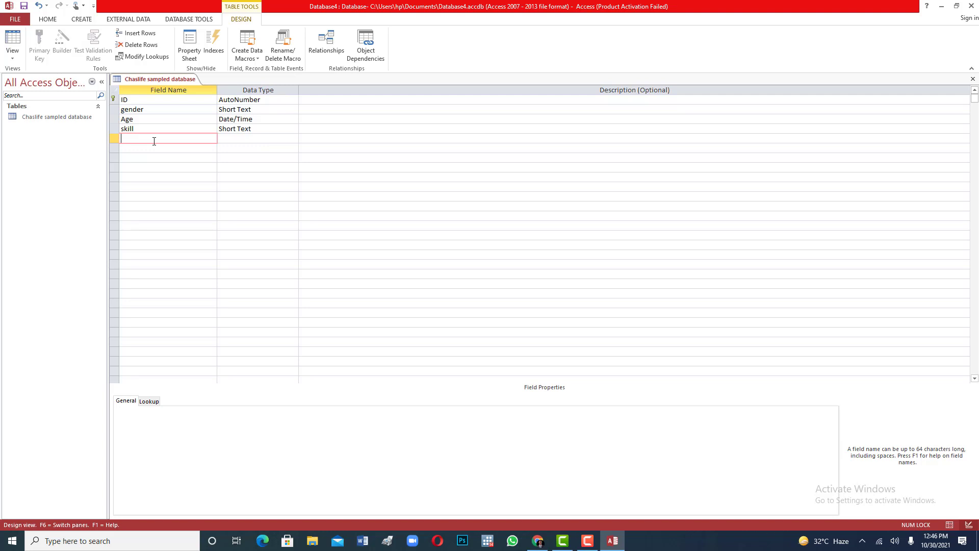
text(tribe)
click(273, 138)
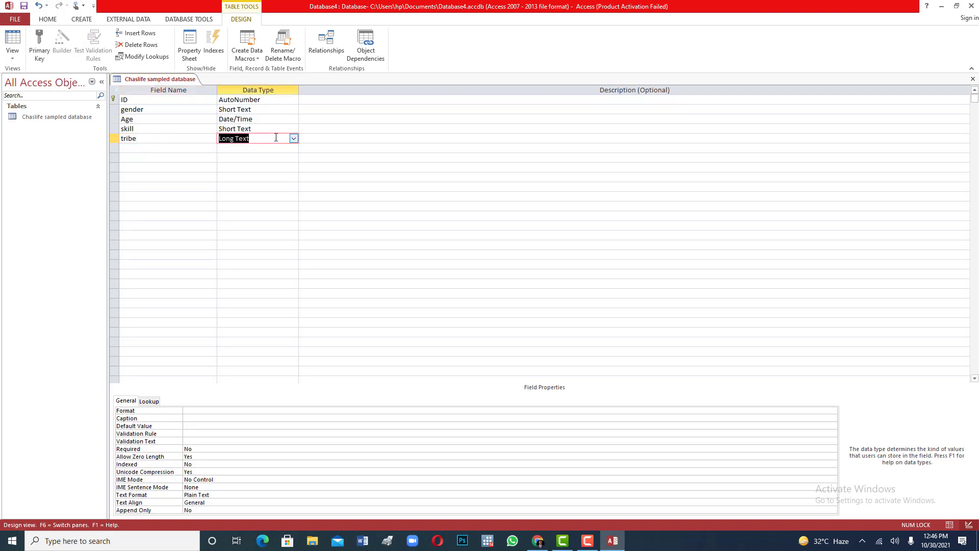
- Add a field named "education" below tribe with the Short Text data type
click(176, 149)
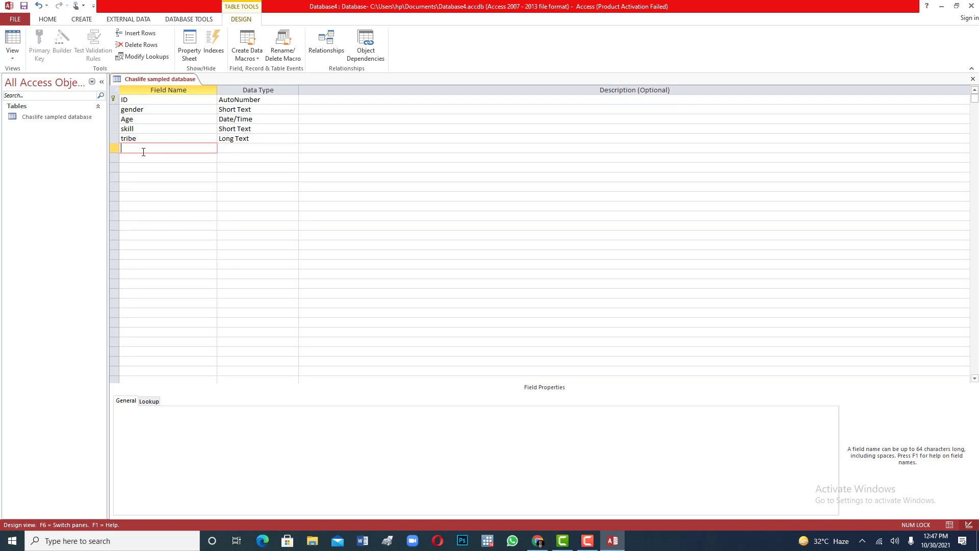
text(education)
click(251, 151)
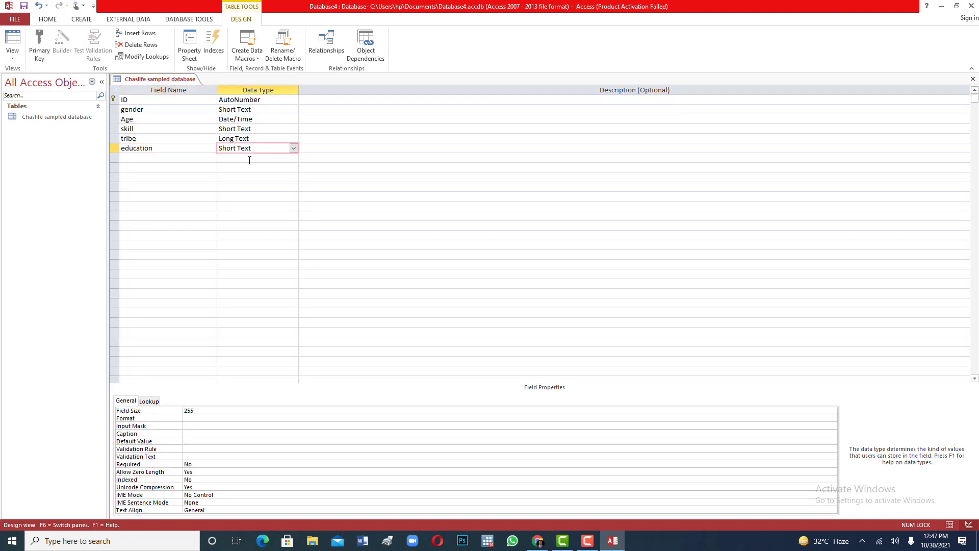
click(192, 158)
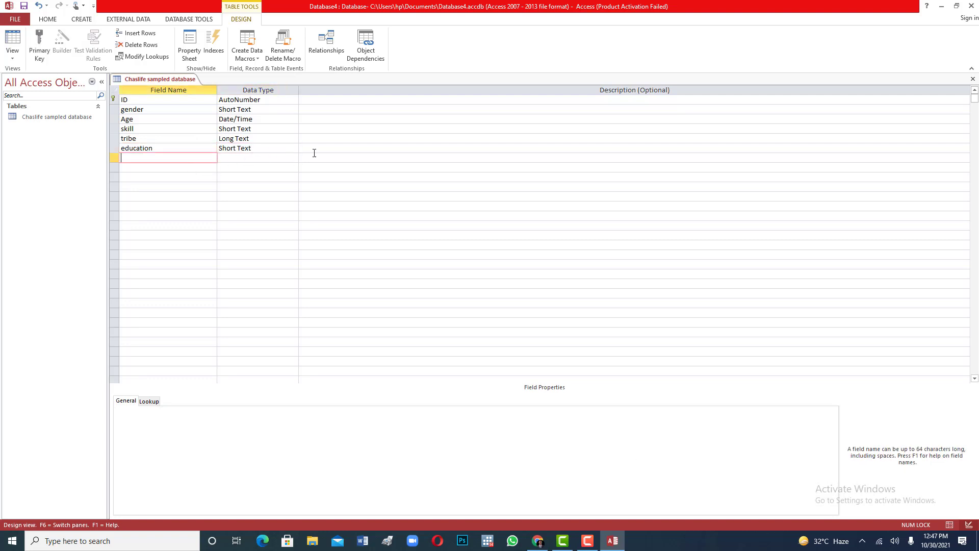
- Examine the optional field descriptions and the general and lookup properties of the ID field
click(332, 112)
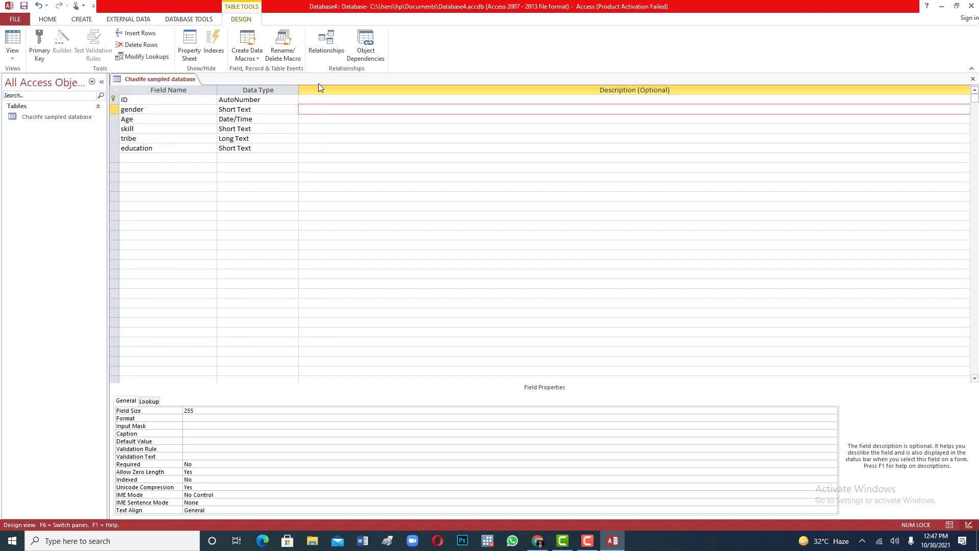
click(357, 100)
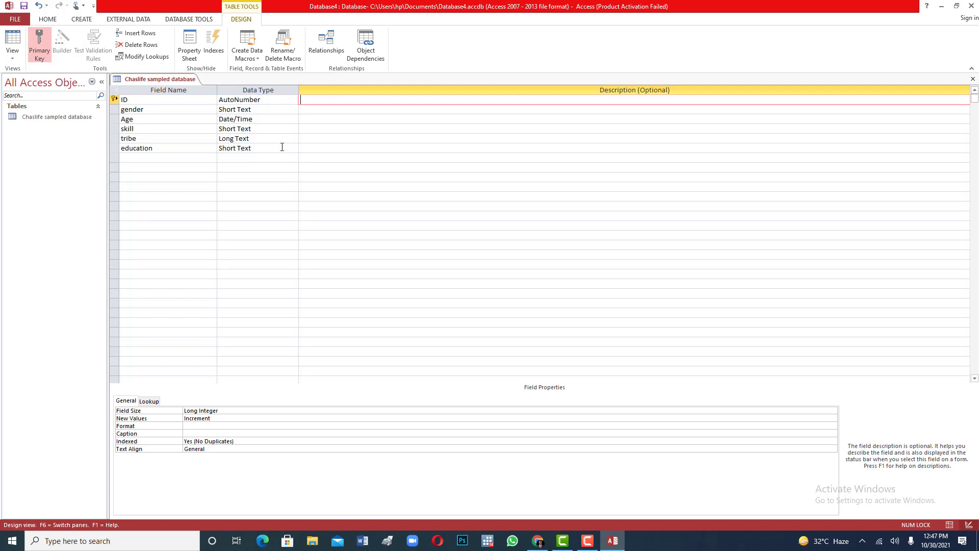
click(149, 401)
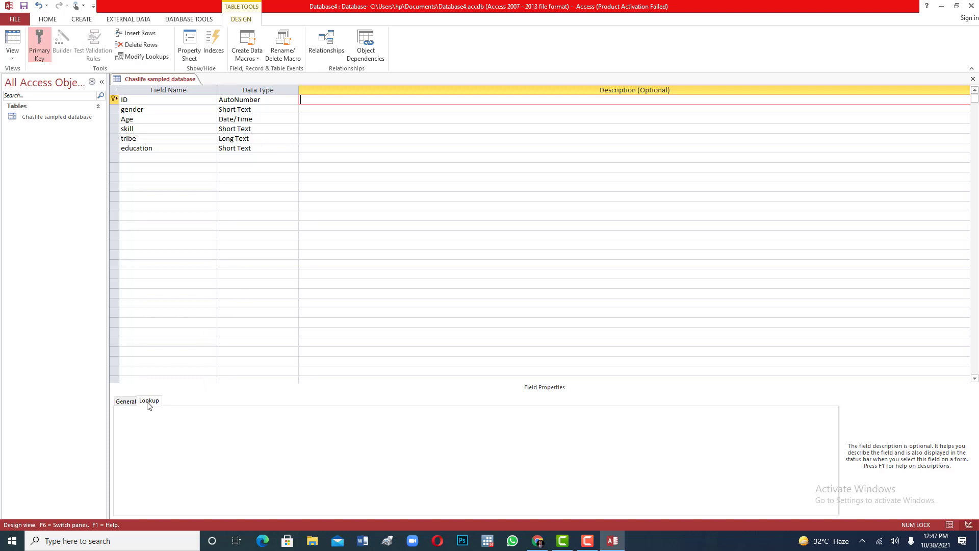
click(126, 402)
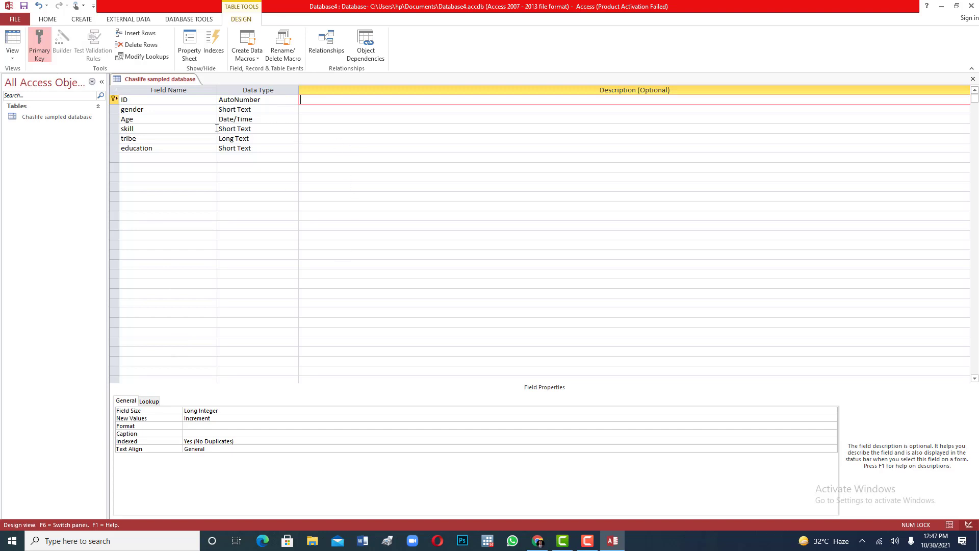
drag(108, 278, 100, 332)
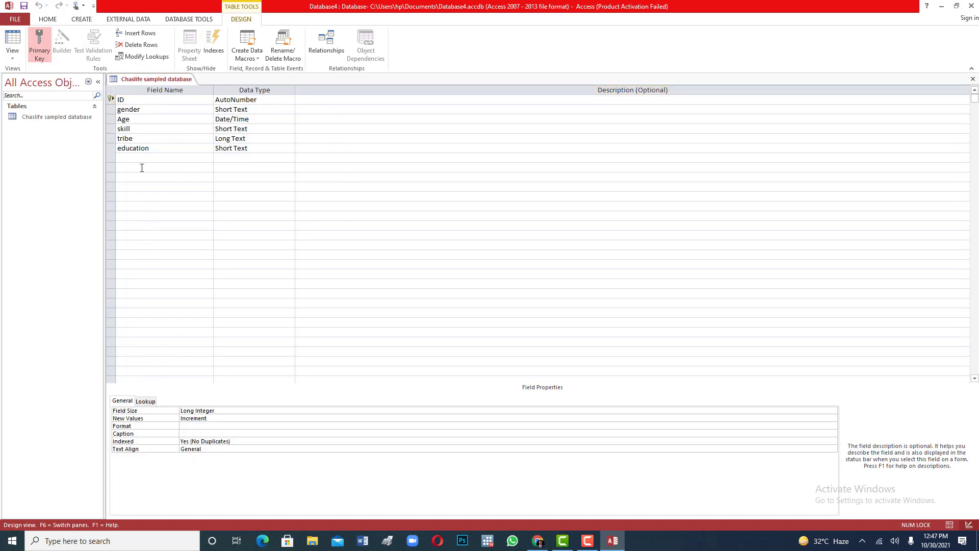
- Save the table design and display the table in Datasheet View
click(14, 56)
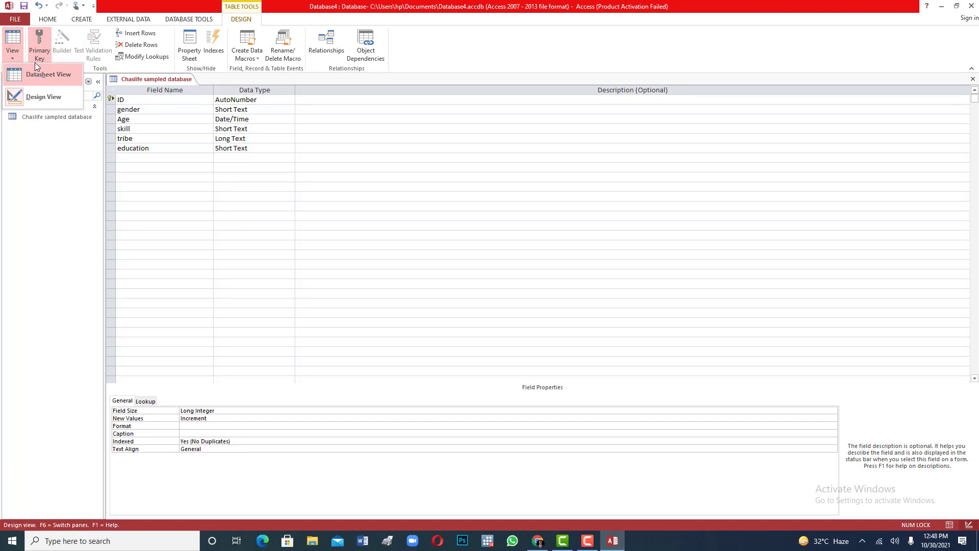
click(23, 7)
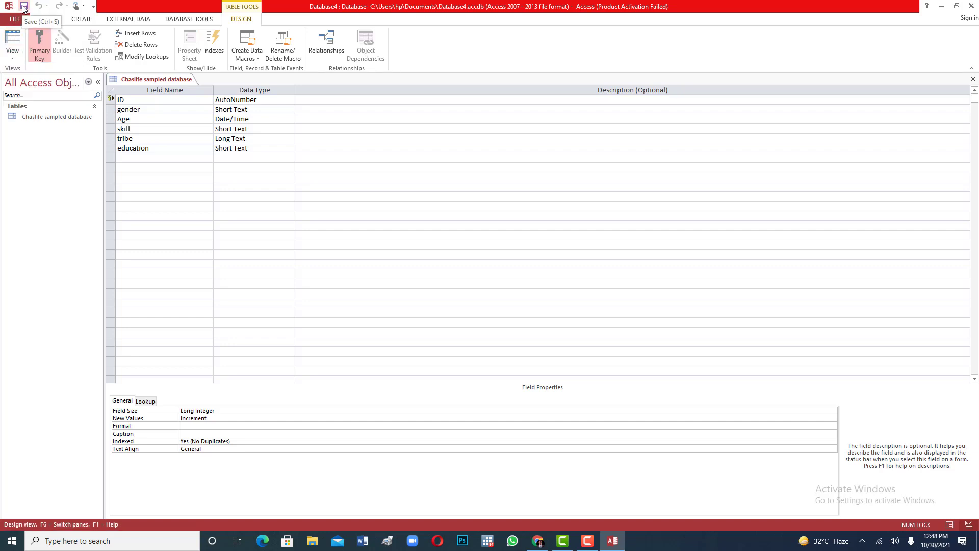
click(16, 56)
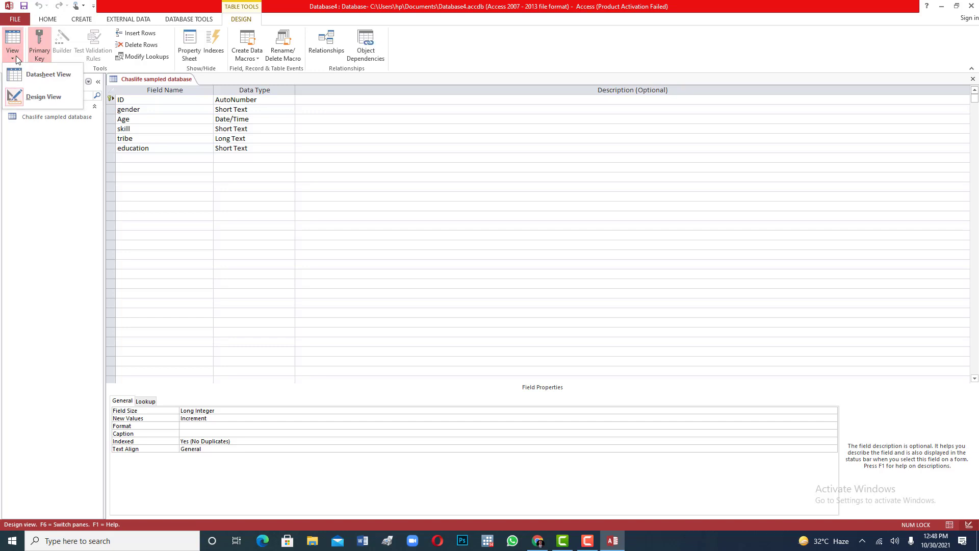
click(38, 74)
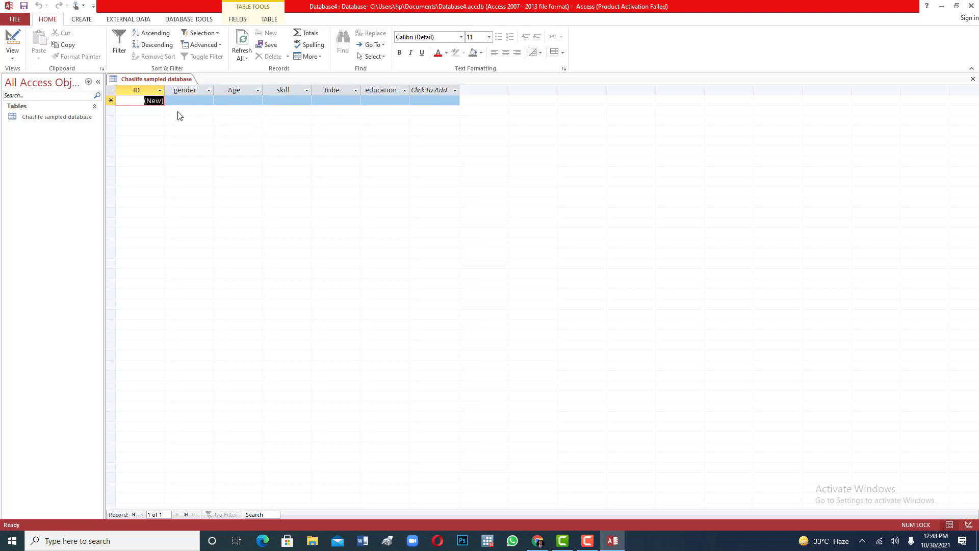
- Return to Design View and add a field named "Name" below education with the Short Text data type
click(12, 55)
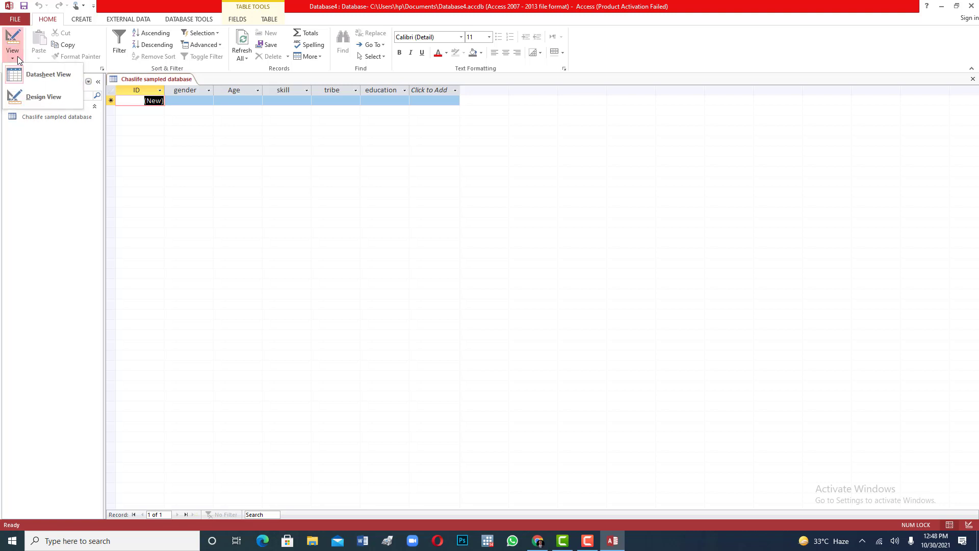
click(28, 95)
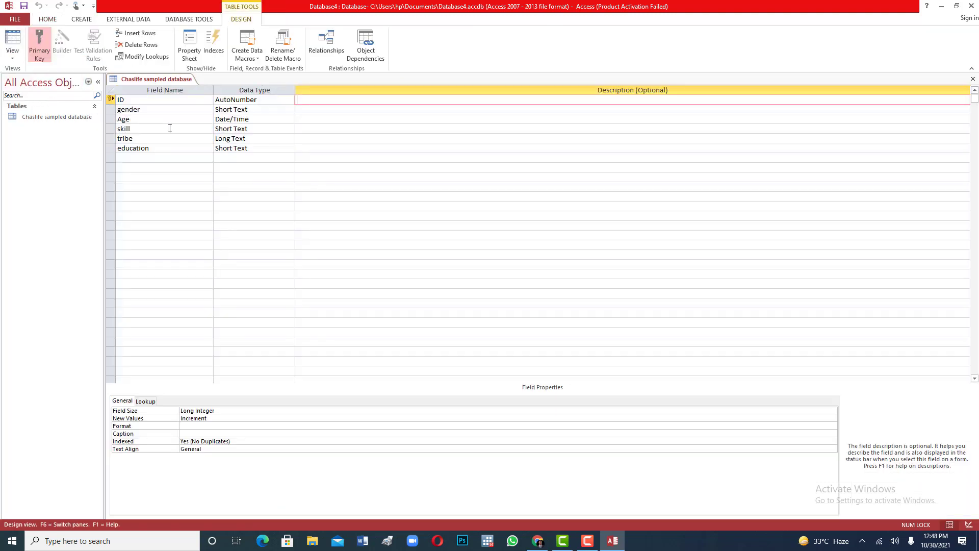
click(149, 159)
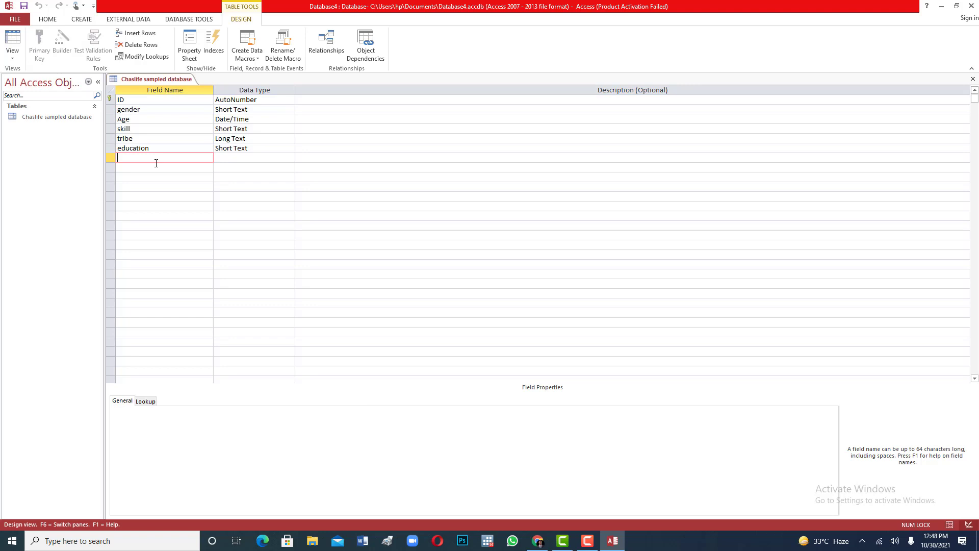
text(Name)
click(253, 163)
click(453, 295)
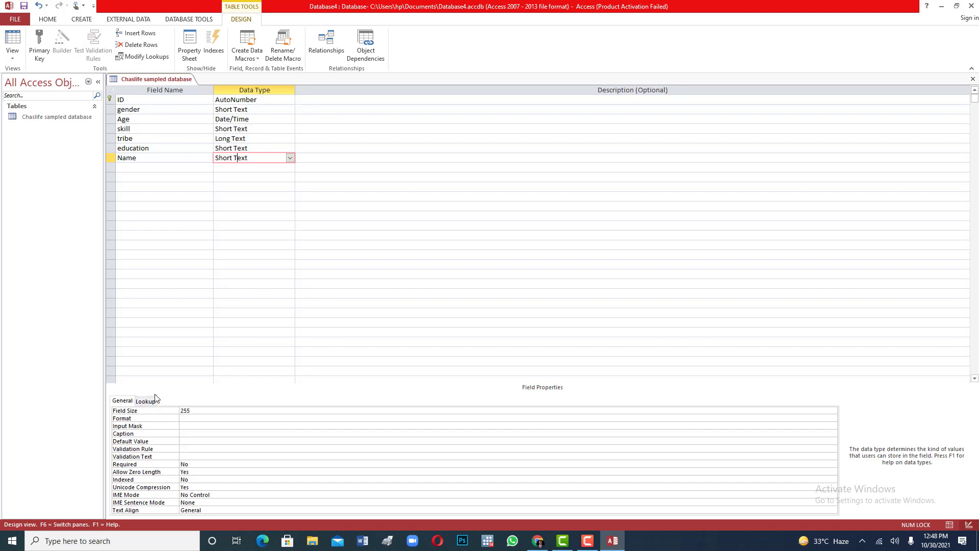
- Switch the table to Datasheet View, saving the design changes
click(15, 53)
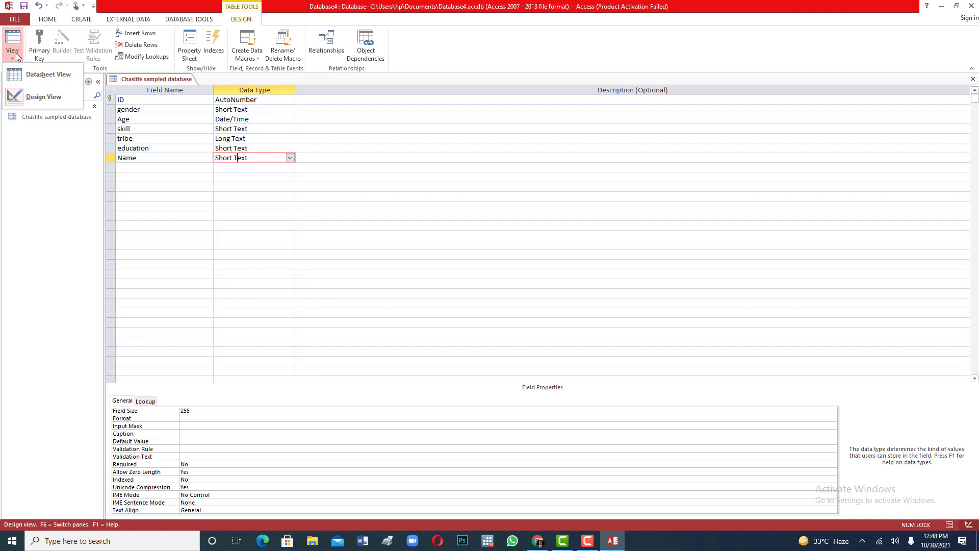
click(37, 74)
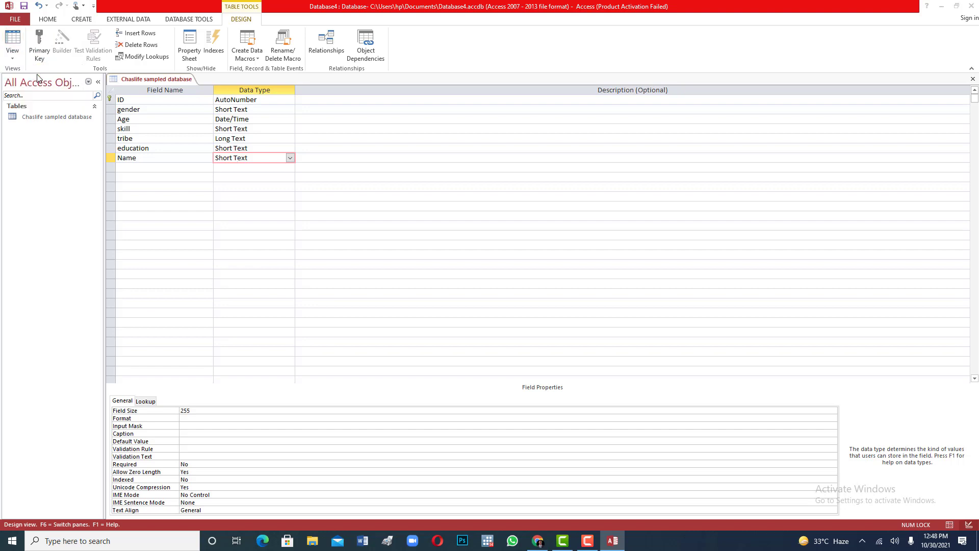
click(473, 302)
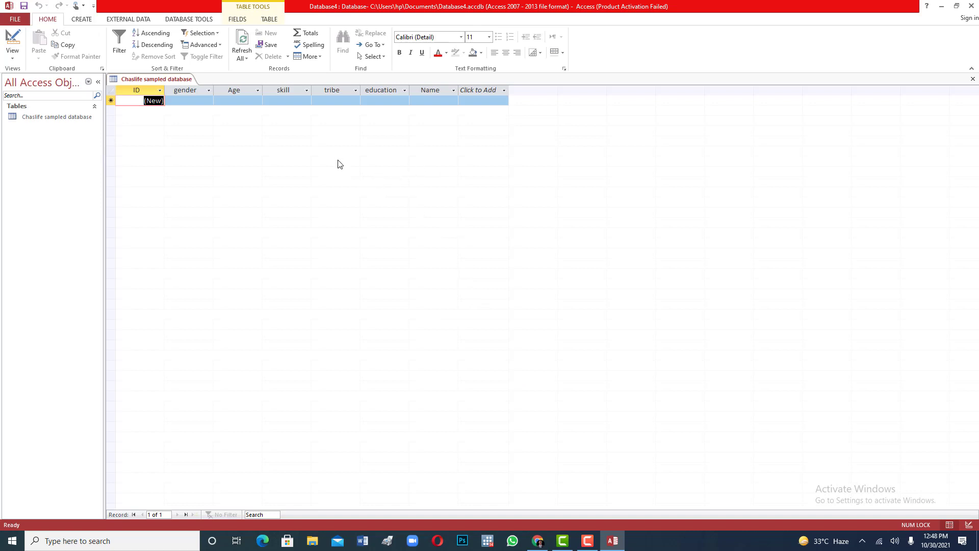
- Move the Name column between the ID and gender columns
click(435, 87)
drag(419, 86, 303, 97)
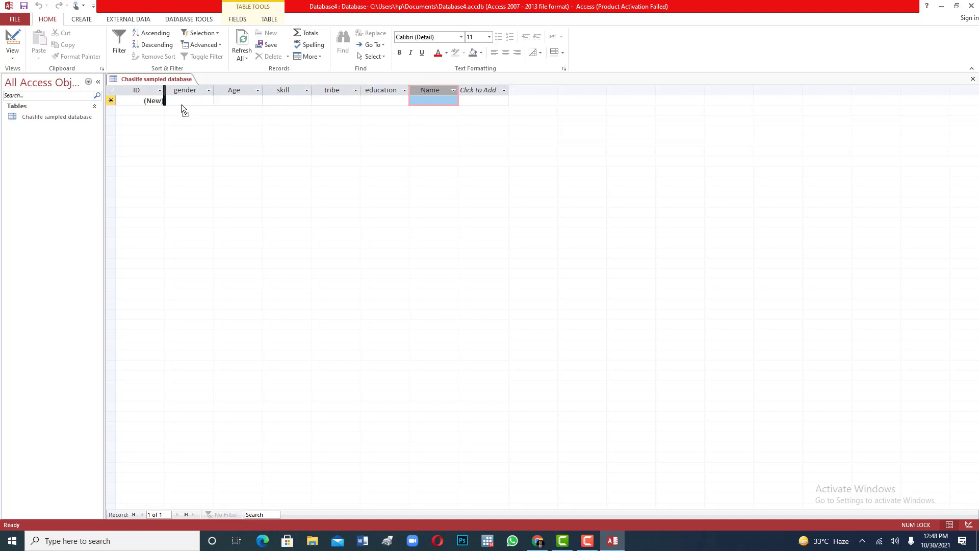
drag(182, 104, 182, 104)
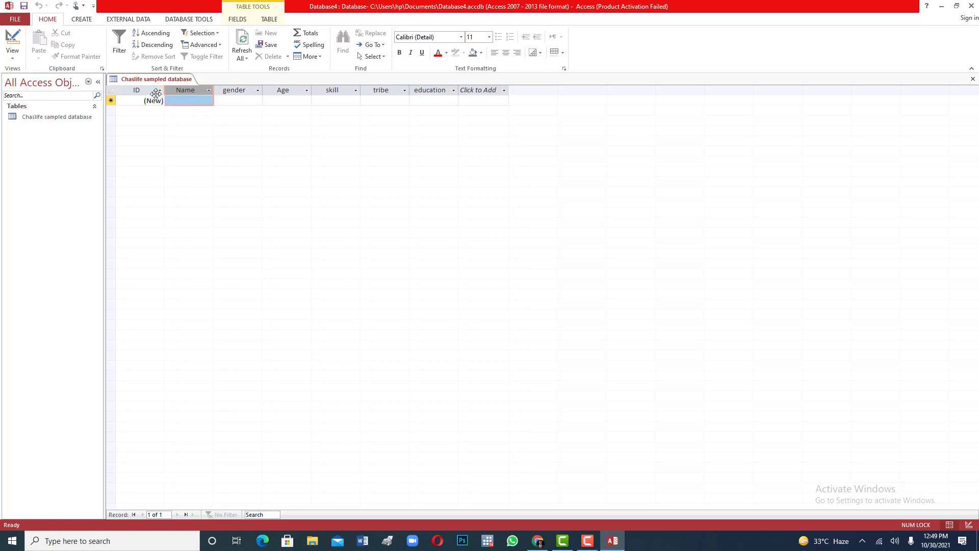
- Try to clear the placeholder in the new record's ID cell
click(494, 90)
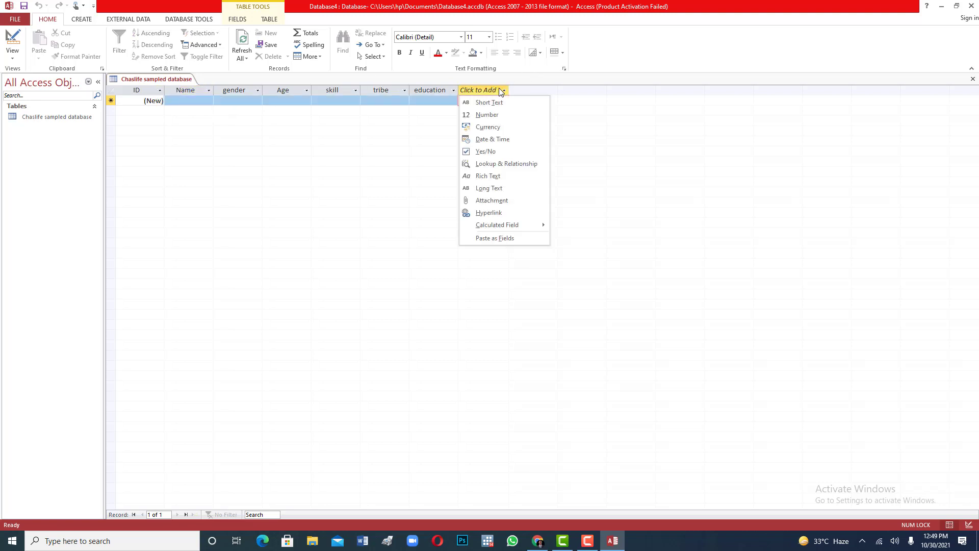
click(132, 103)
click(140, 99)
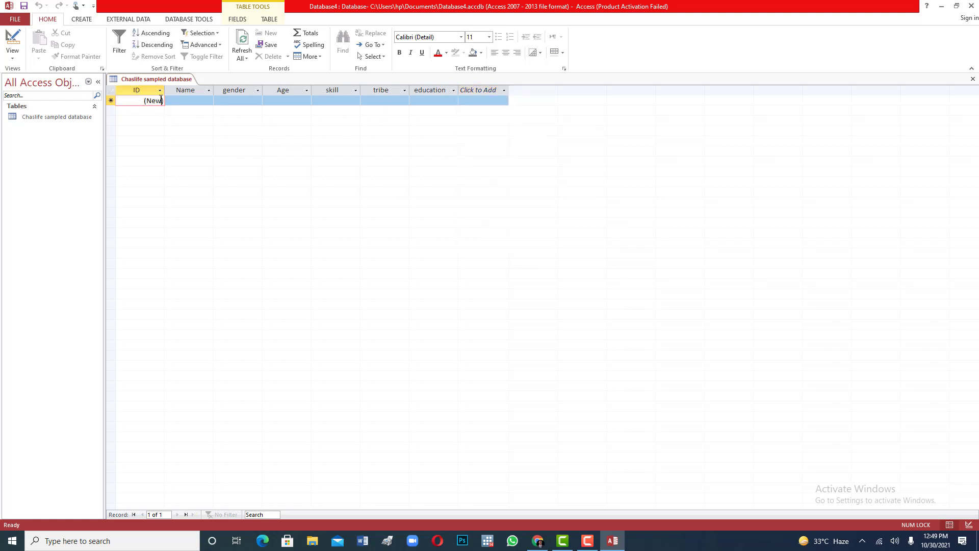
key(BackSpace)
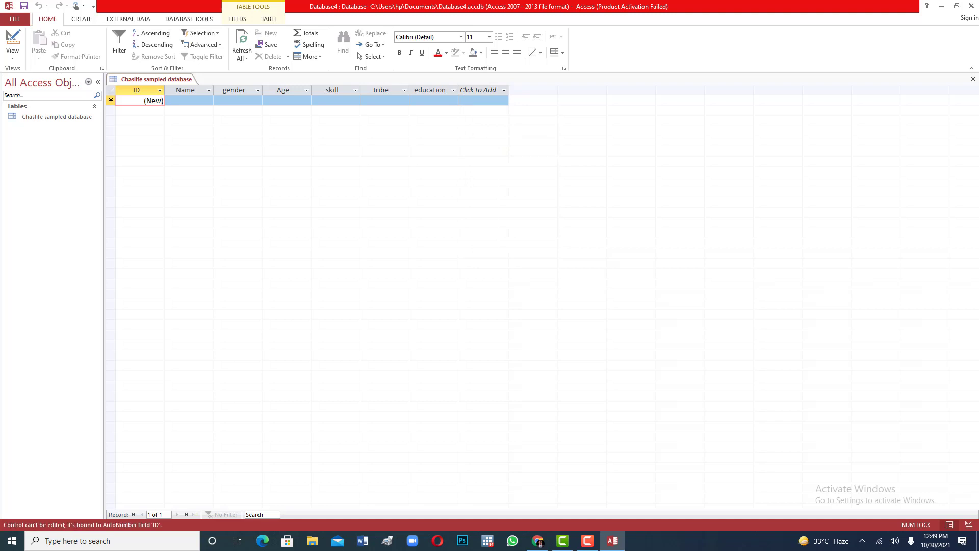
click(161, 100)
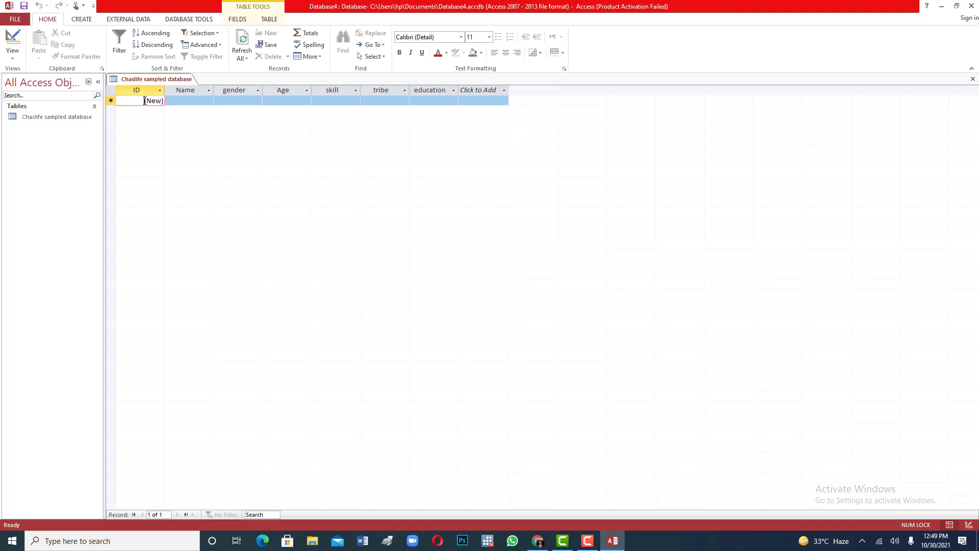
key(BackSpace)
click(152, 102)
key(BackSpace)
- Start the first record by entering the person's name and choosing male as the gender
key(Tab)
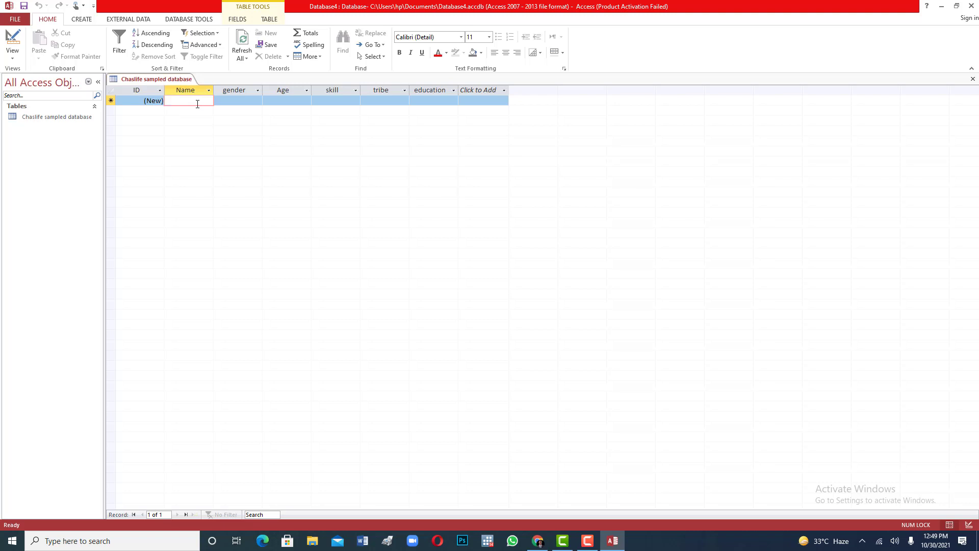
text(n)
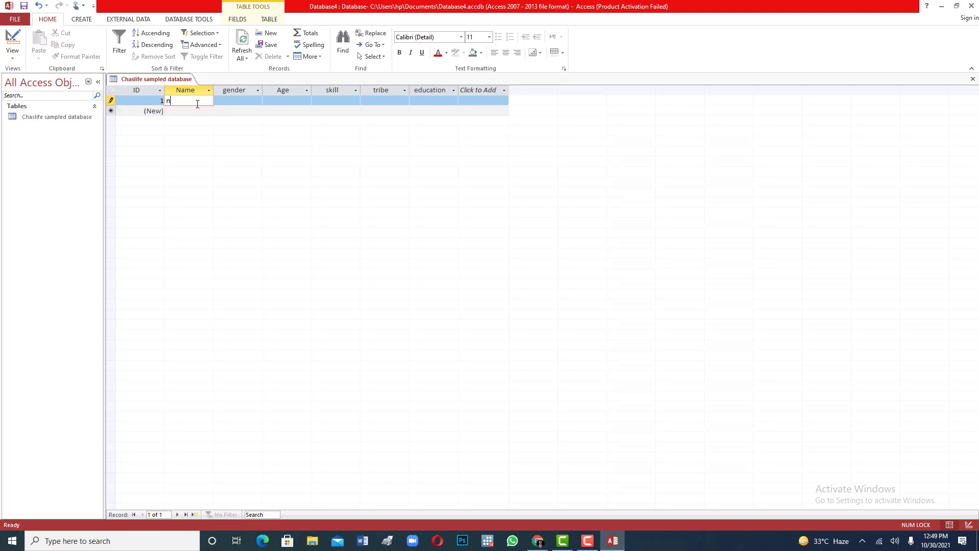
key(BackSpace)
text(George)
click(224, 103)
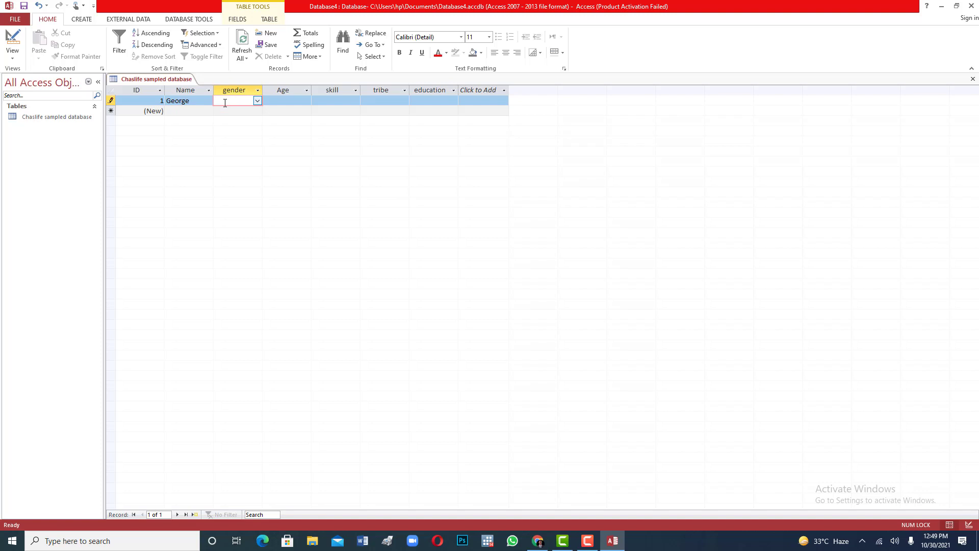
click(258, 101)
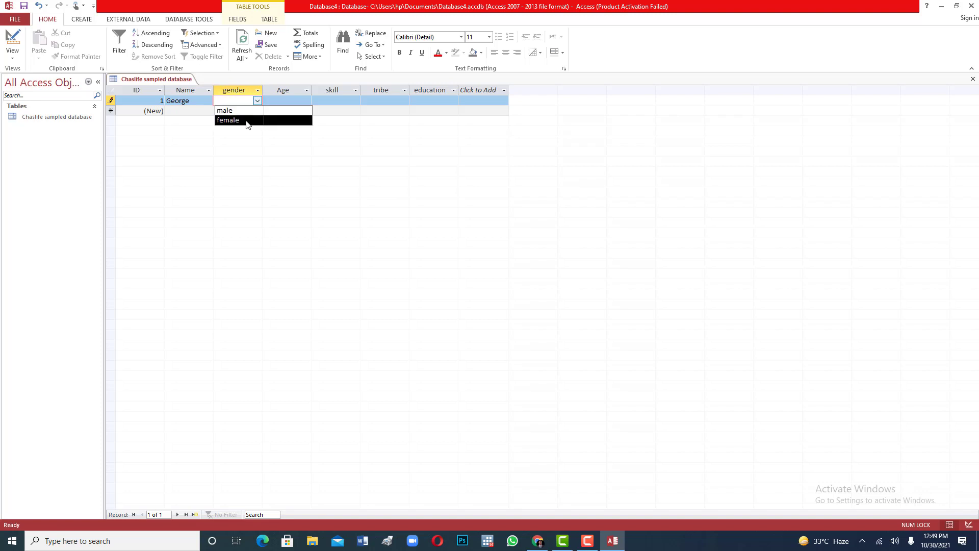
click(246, 111)
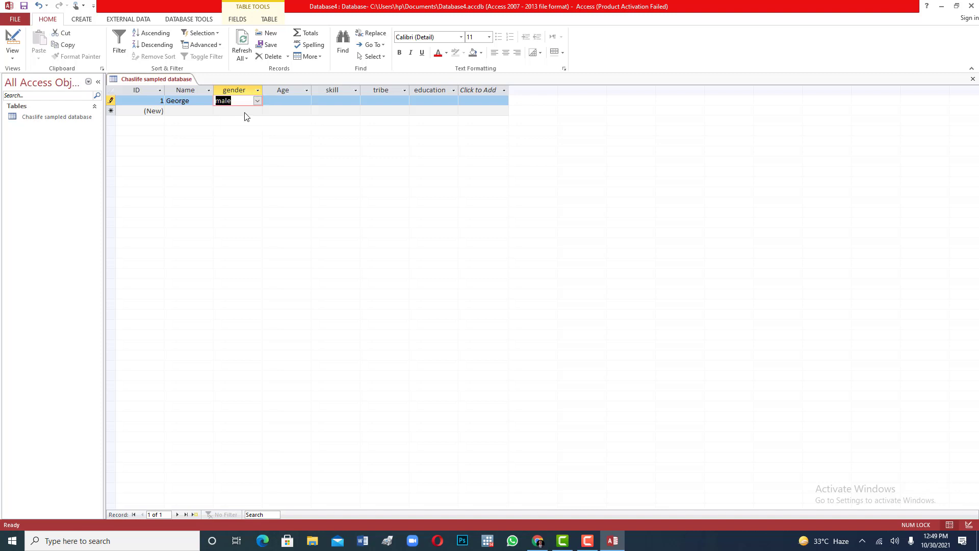
- Pick a date for Age in the first record and enter "ict" as the skill
click(288, 101)
click(289, 101)
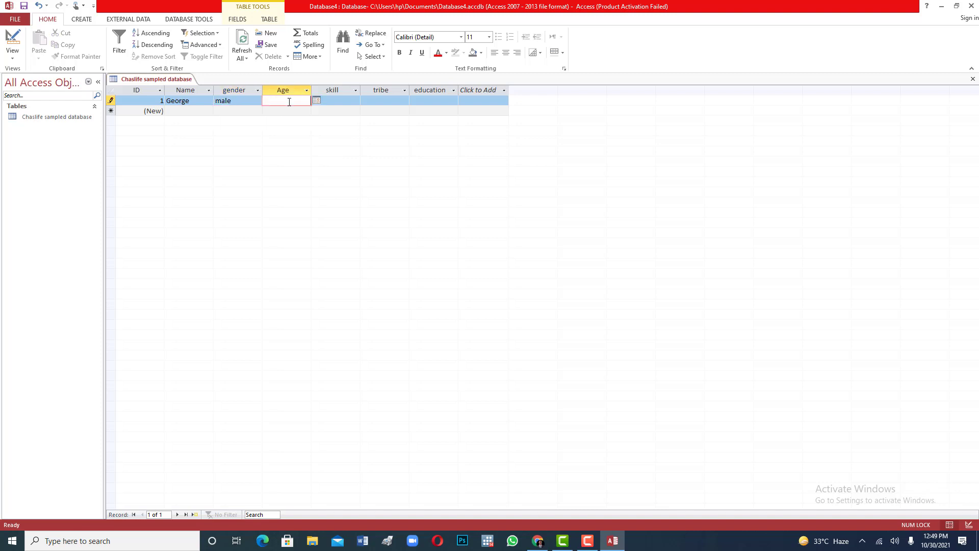
click(316, 100)
click(300, 154)
click(343, 102)
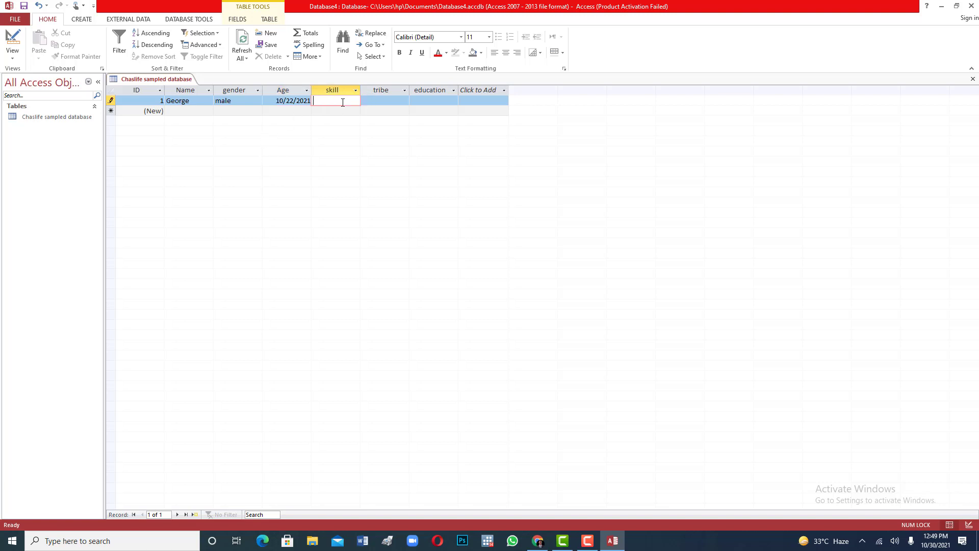
text(it)
- Complete the first record with "Bemba" as the tribe and "Secondary" as the education
click(388, 101)
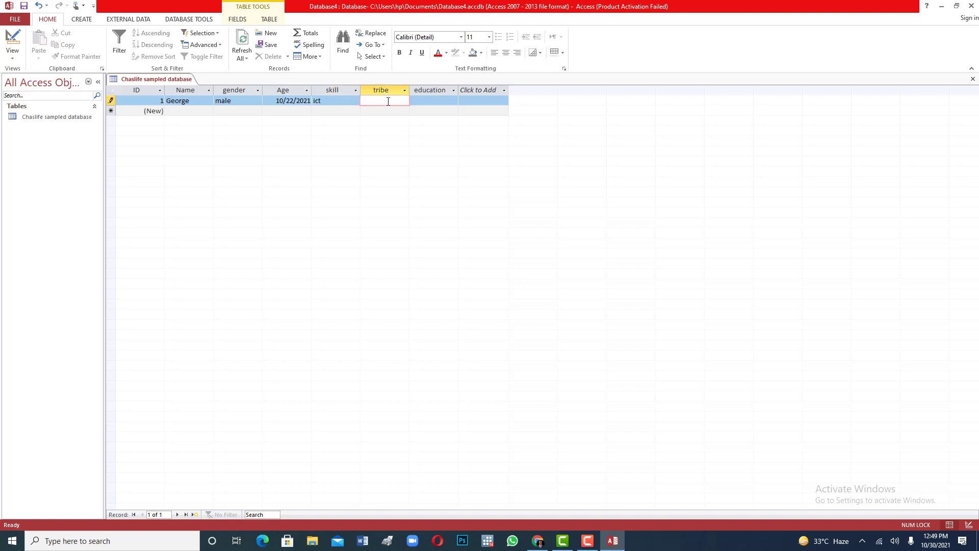
text(membe)
key(BackSpace)
key(BackSpace)
key(BackSpace)
key(BackSpace)
text(Bemba)
click(428, 100)
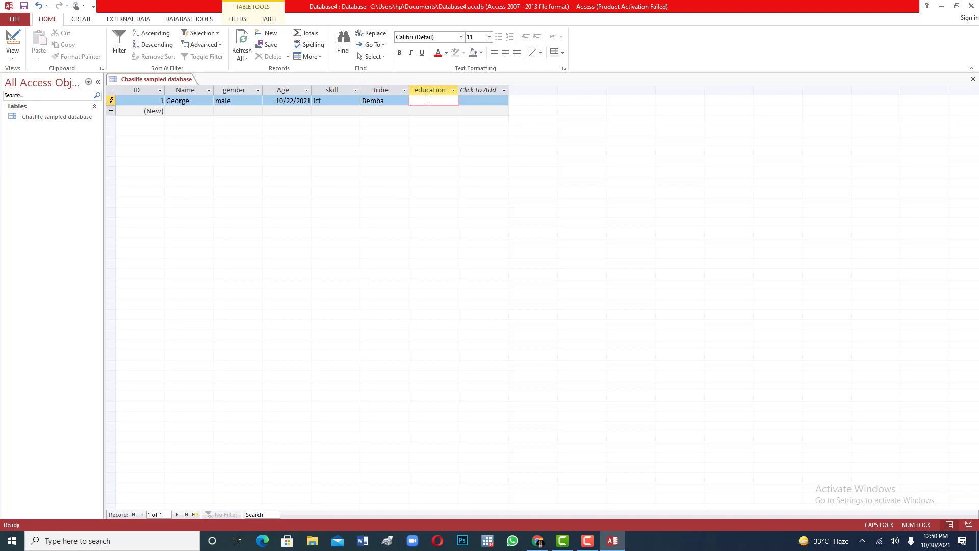
text(Secondary)
- Start the second record by entering the person's name and choosing female as the gender
click(150, 111)
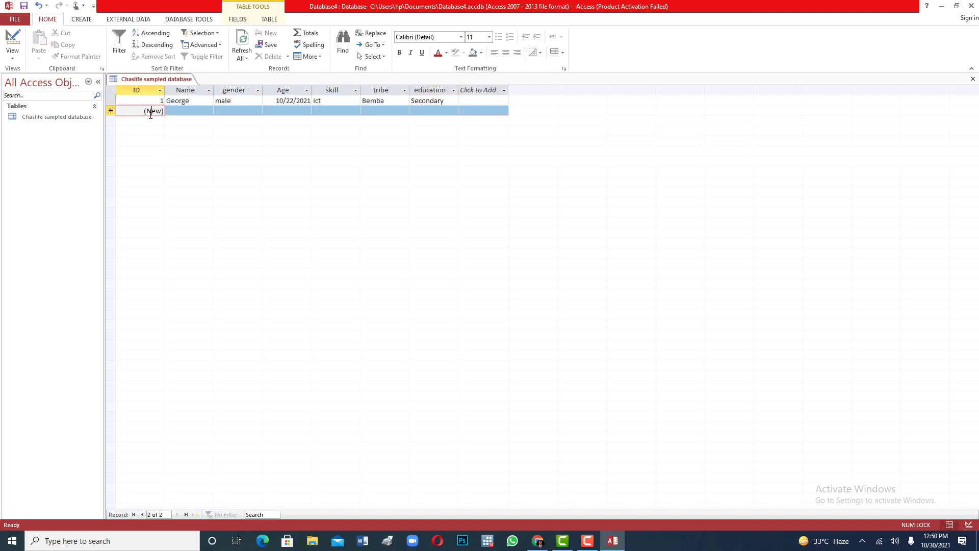
click(180, 113)
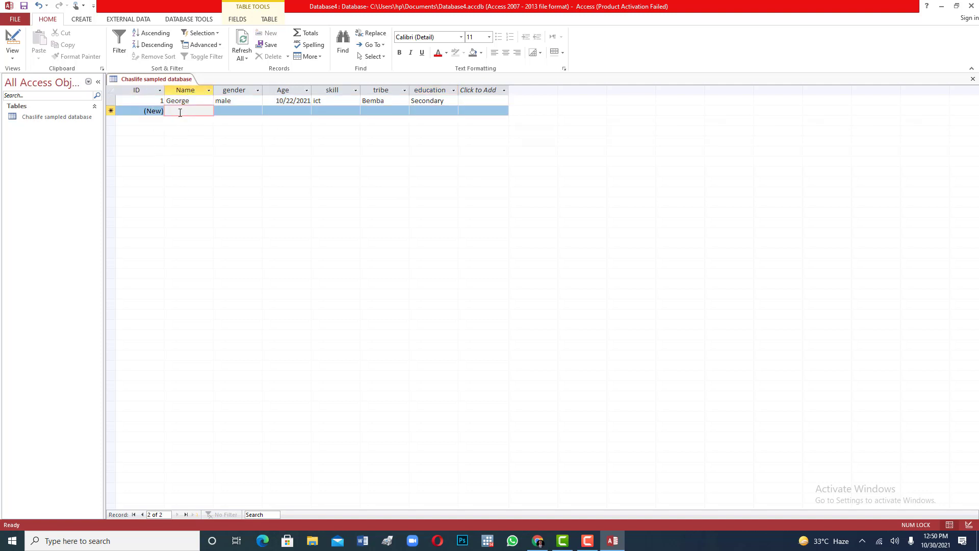
text(Matale)
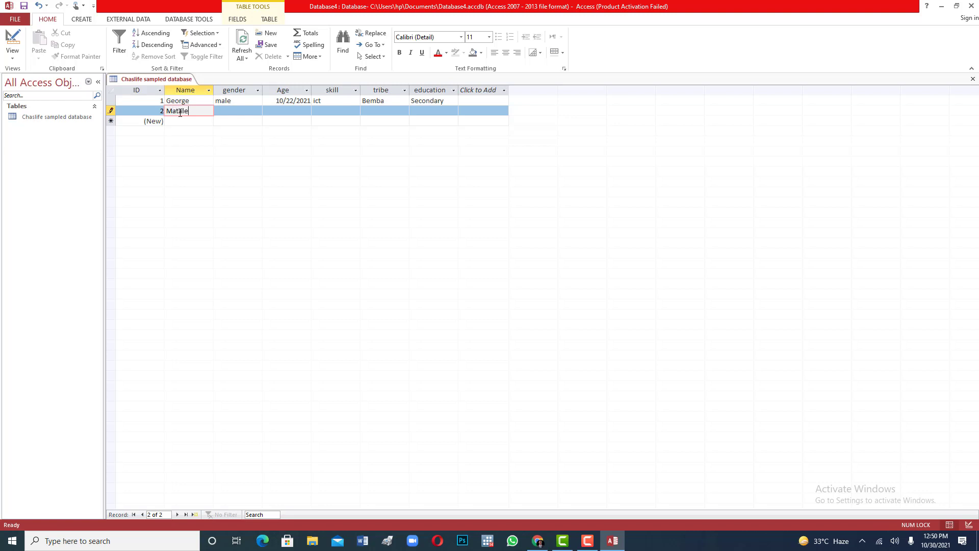
click(230, 112)
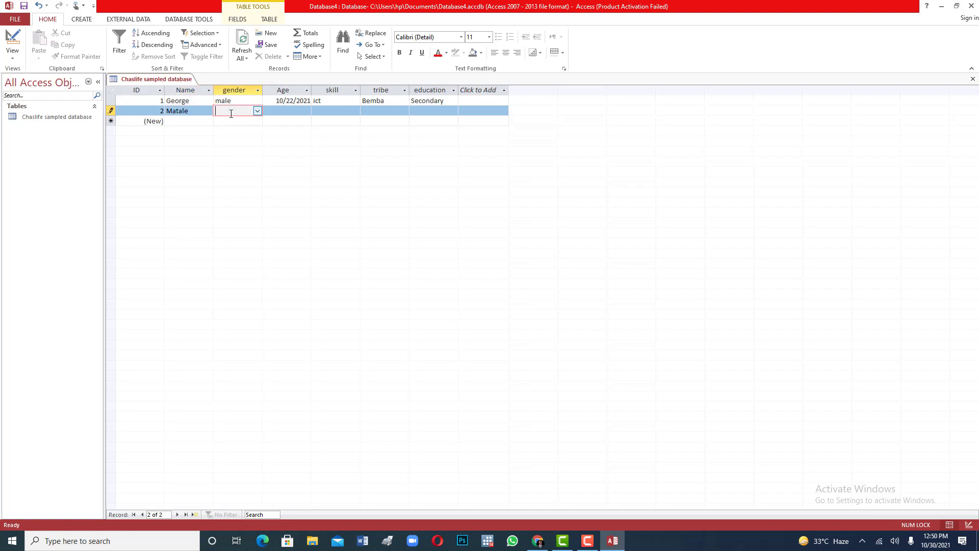
click(258, 111)
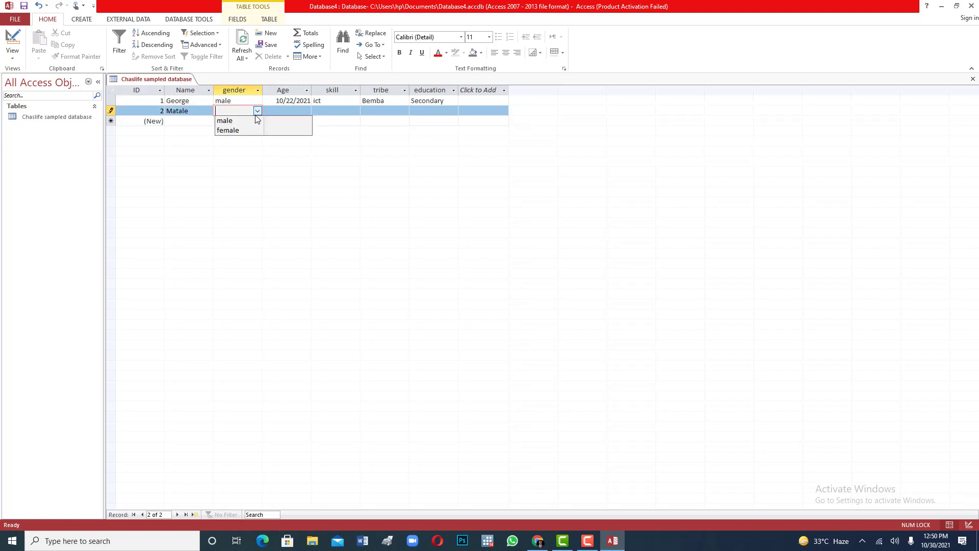
click(235, 130)
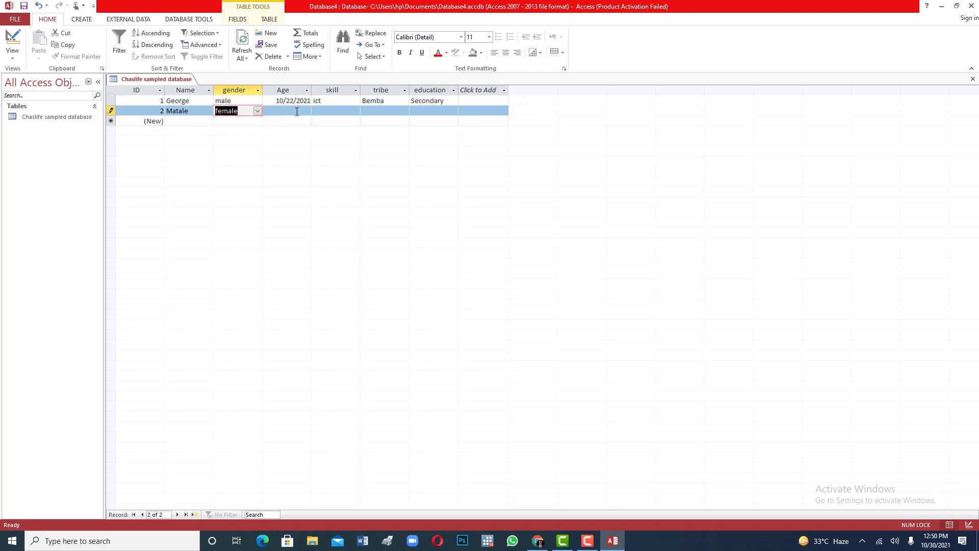
- Pick a date for Age in the second record from the October 2021 calendar
click(296, 109)
click(316, 112)
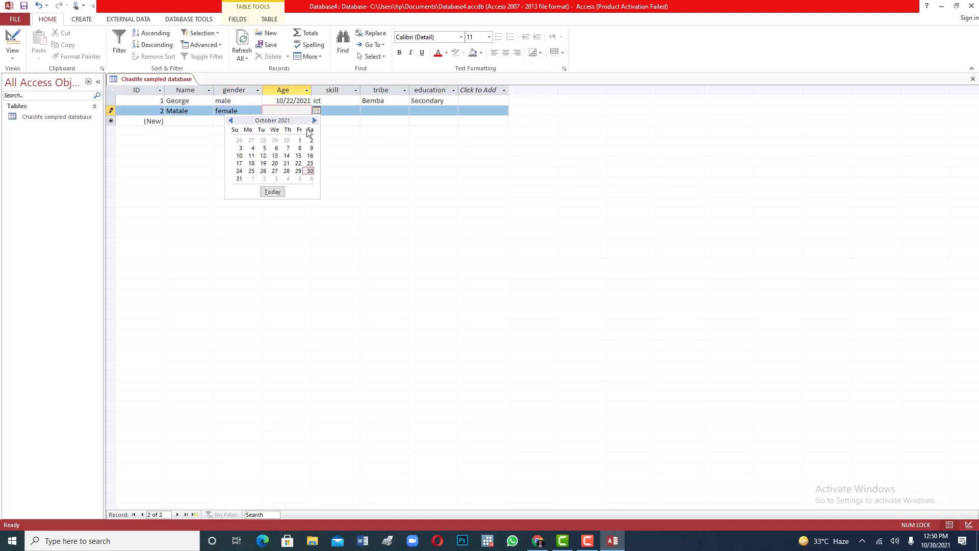
click(273, 155)
- Enter "Tailoring & design" as the second record's skill and "soli" as its tribe
click(346, 111)
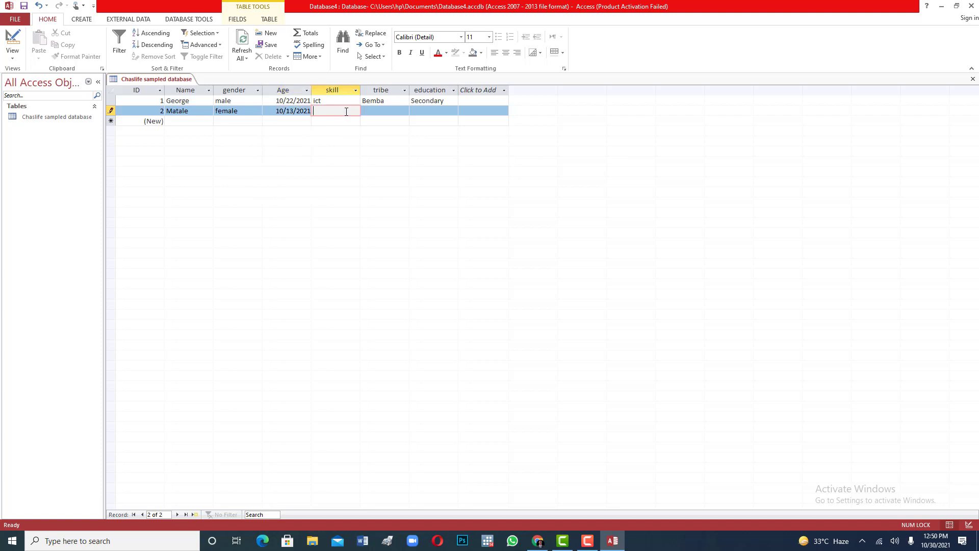
text(a)
key(BackSpace)
text(Tailor)
text(ing)
text(& )
text(des)
text(ign)
click(387, 110)
text(soli)
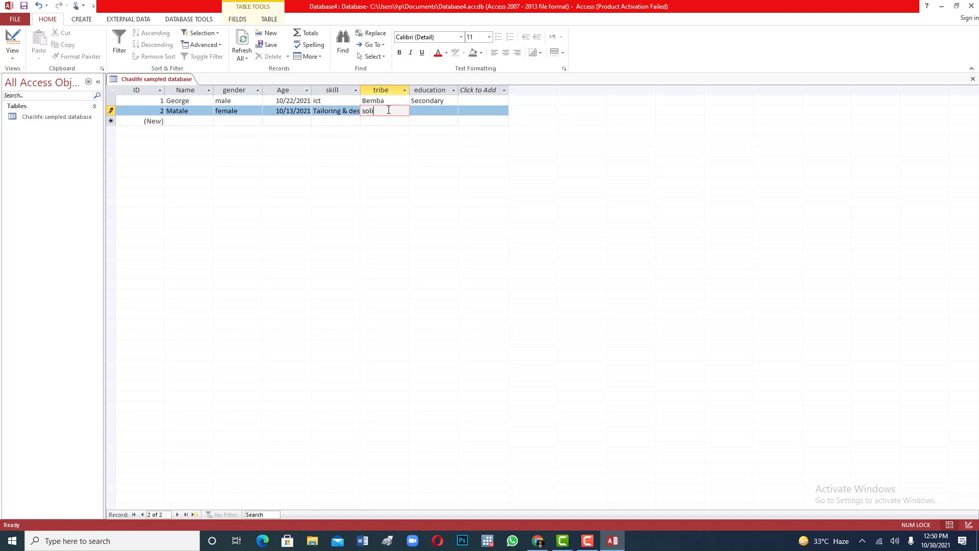
- Complete the second record with "tertiary" as the education
click(428, 113)
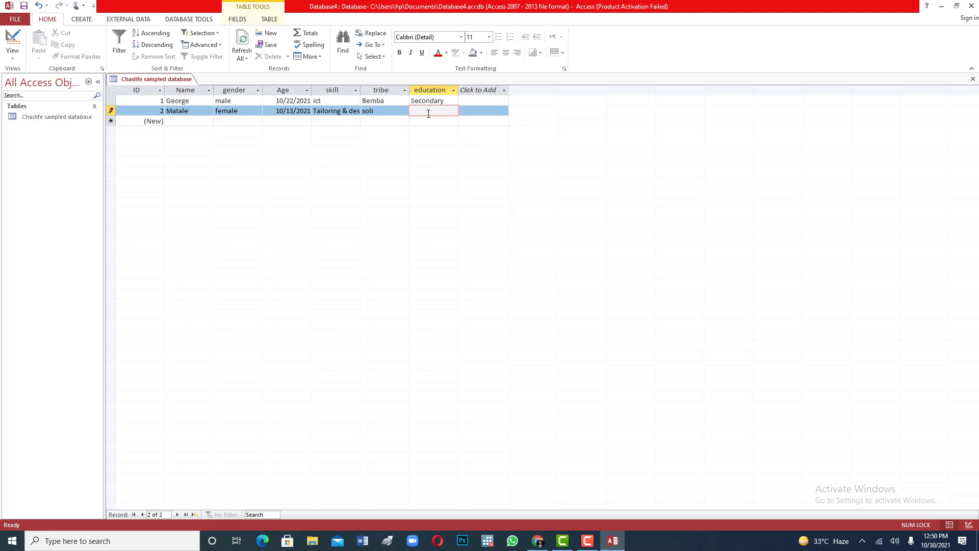
text(ter)
text(tia)
key(BackSpace)
text(iary)
- Start the third record by entering the person's name and choosing male as the gender
click(157, 121)
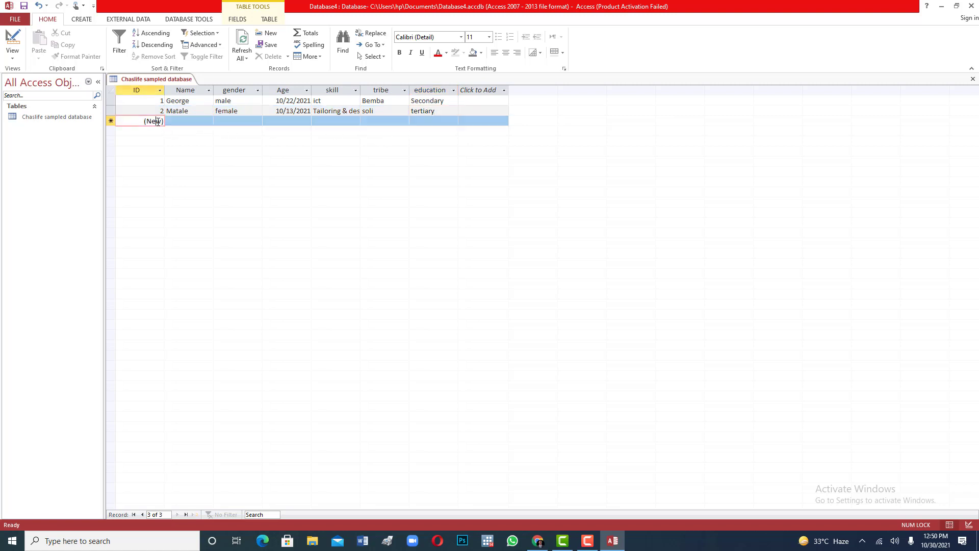
click(177, 121)
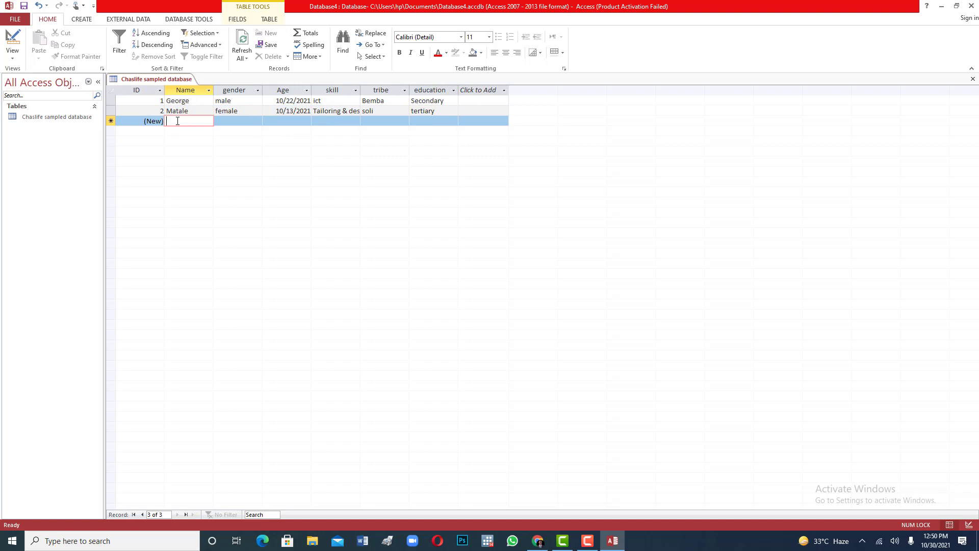
key(Caps_Lock)
text(I)
key(Caps_Lock)
text(an)
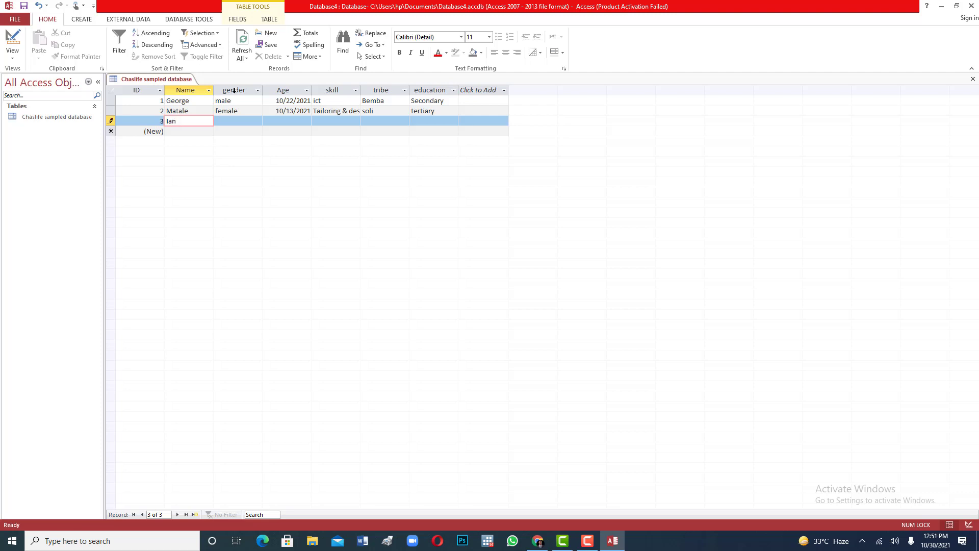
click(236, 121)
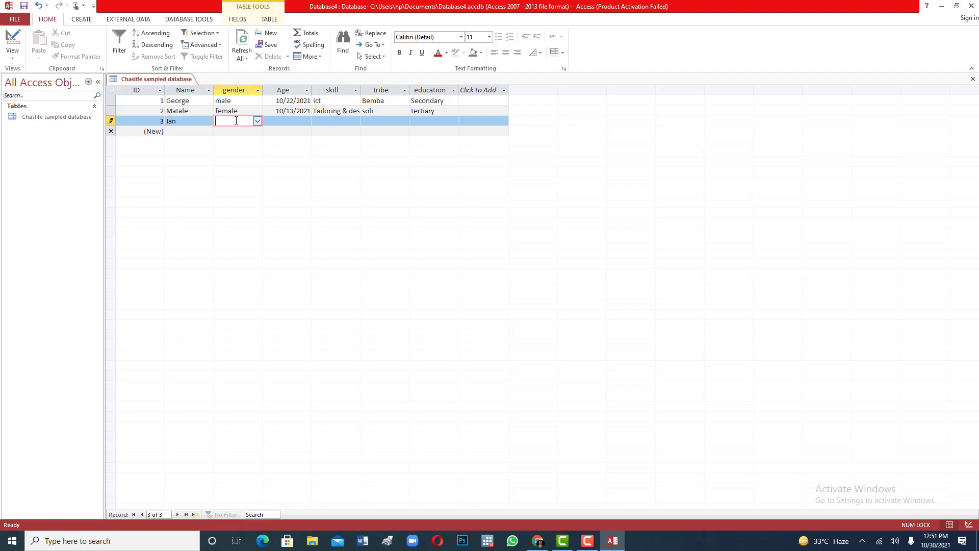
click(257, 121)
click(241, 132)
- Pick an October 2021 calendar date for Age in the third record and enter "ict" as the skill
click(295, 121)
click(316, 120)
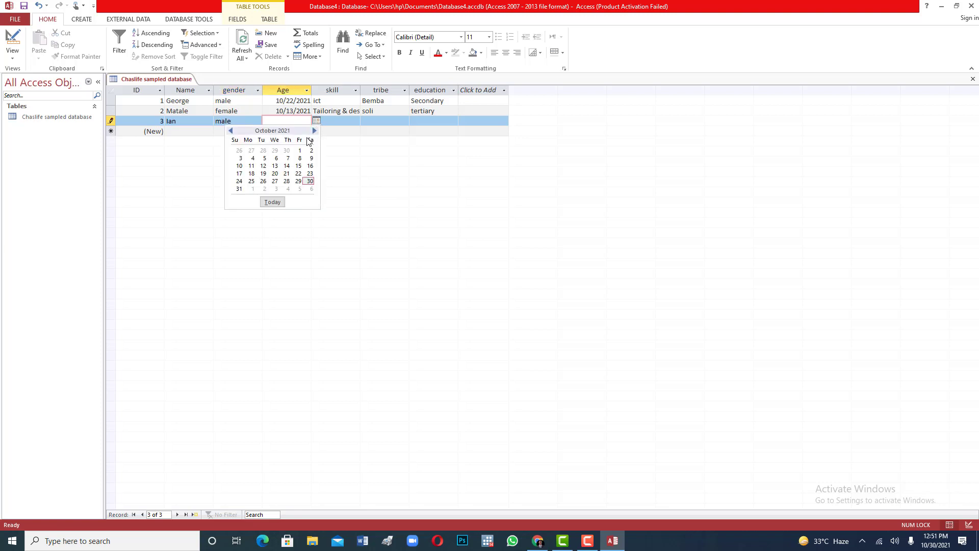
click(275, 166)
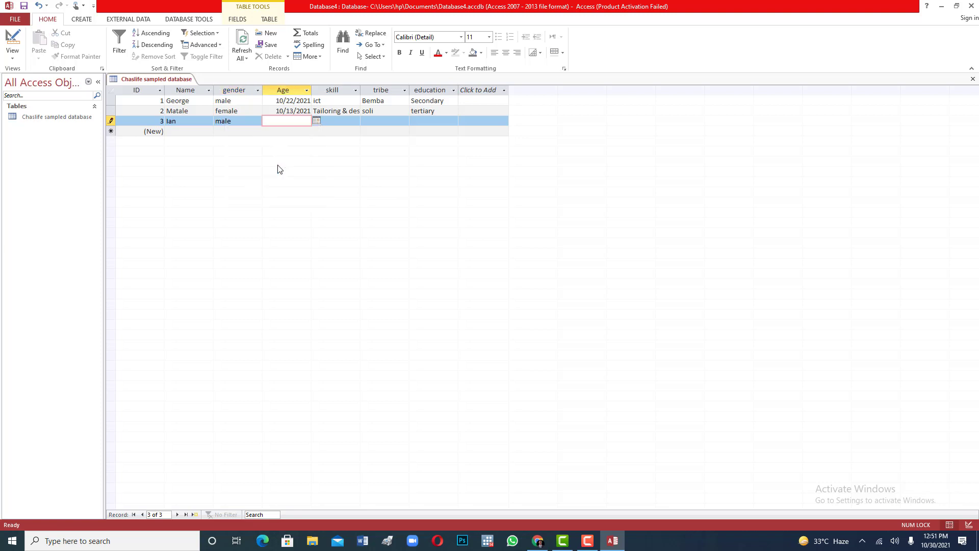
click(344, 123)
text(ict)
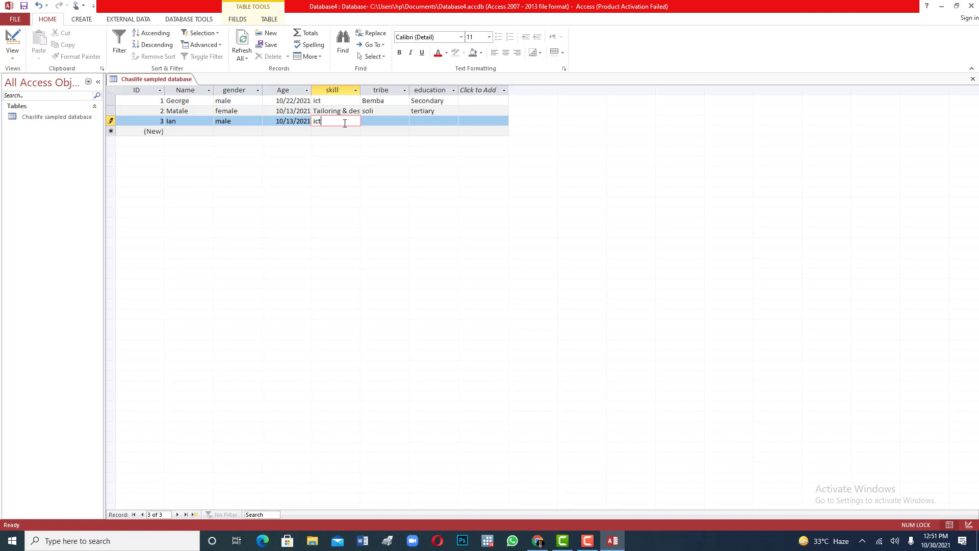
- Complete the third record with "Tonga" as the tribe and "tertiary" as the education
click(378, 121)
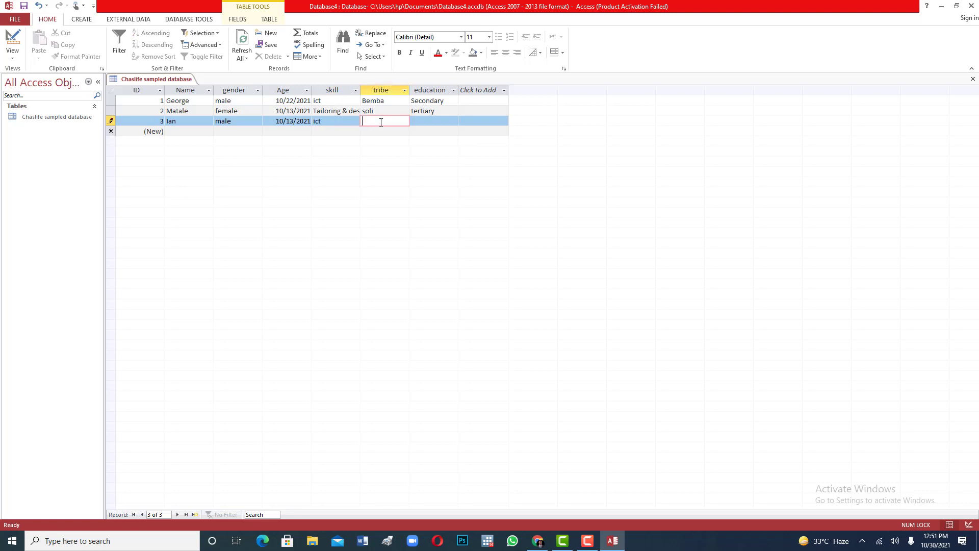
text(Tonga)
click(430, 122)
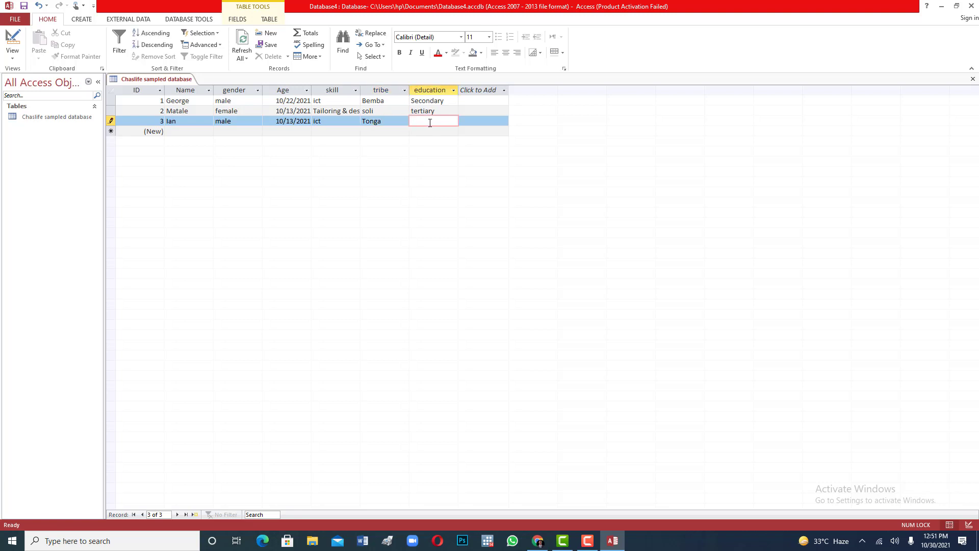
text(teri)
text(t)
text(ary)
- Start the fourth record by entering the person's name and choosing male as the gender
click(156, 132)
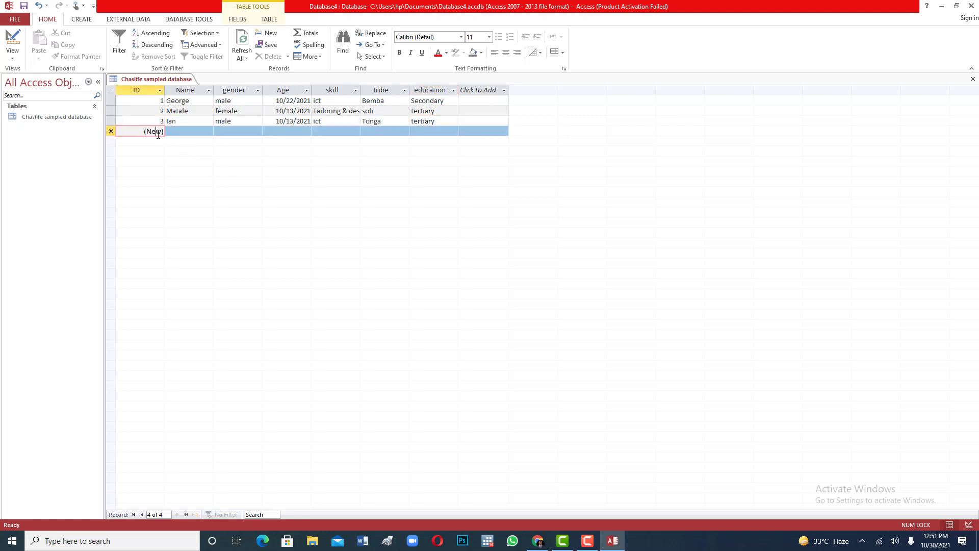
click(201, 131)
text(Michael)
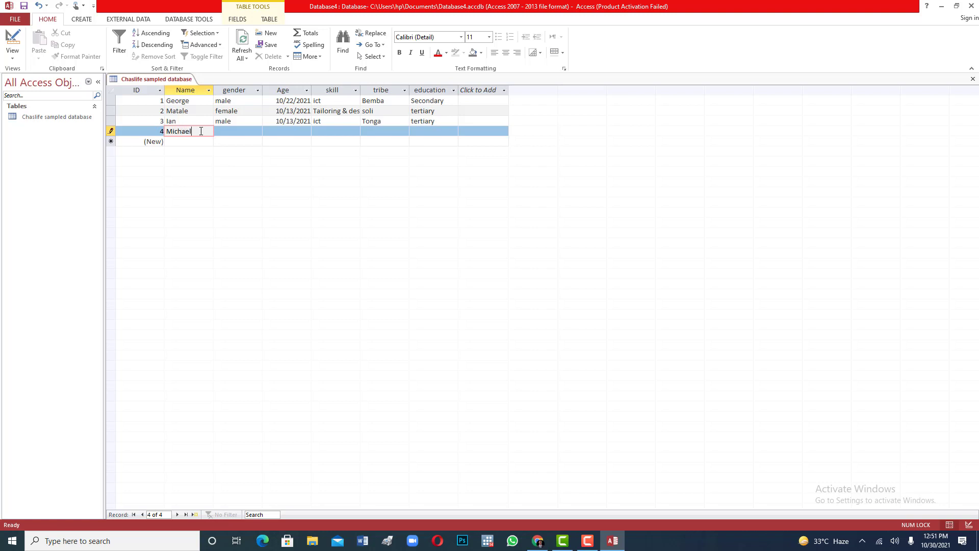
click(227, 132)
click(257, 133)
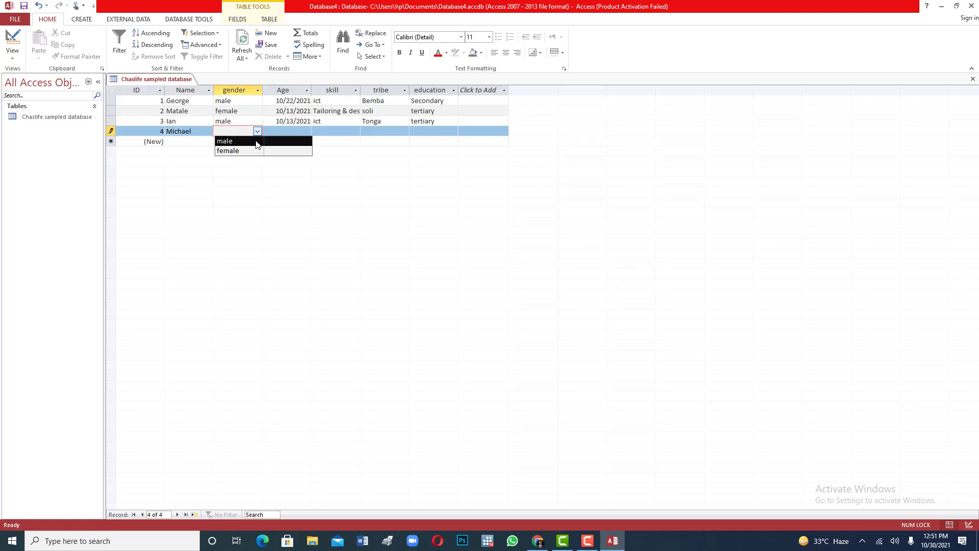
click(227, 142)
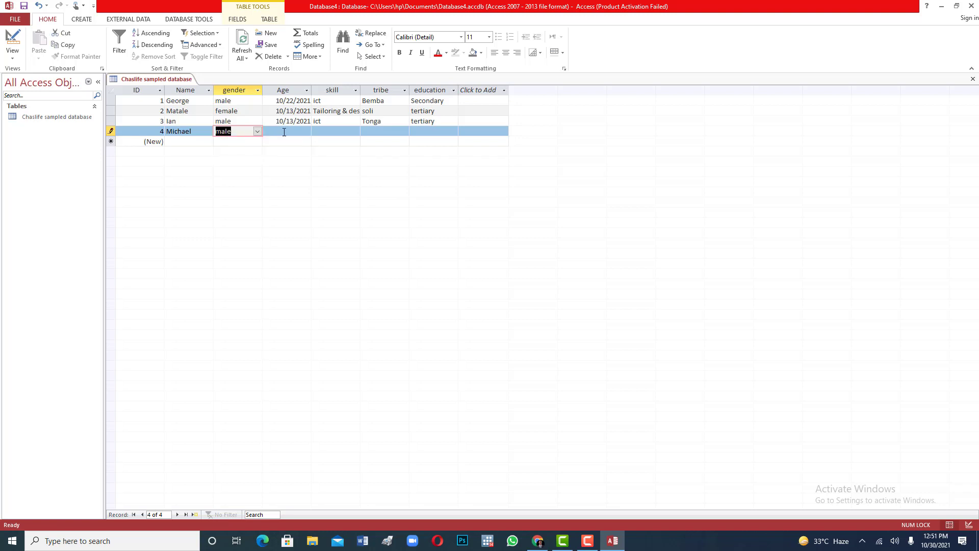
- Pick an October 2021 calendar date for Age in the fourth record and enter "tailoring" as the skill
click(301, 133)
click(317, 132)
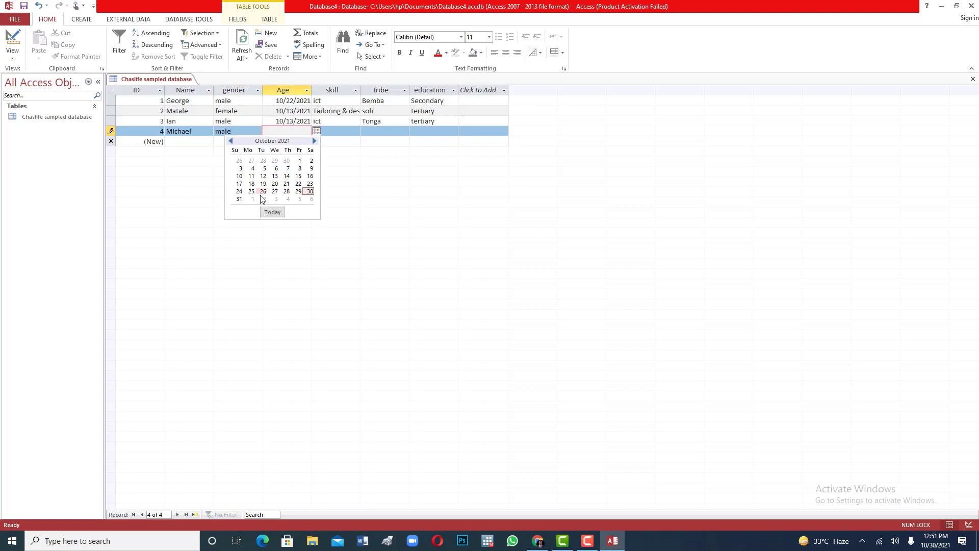
click(244, 190)
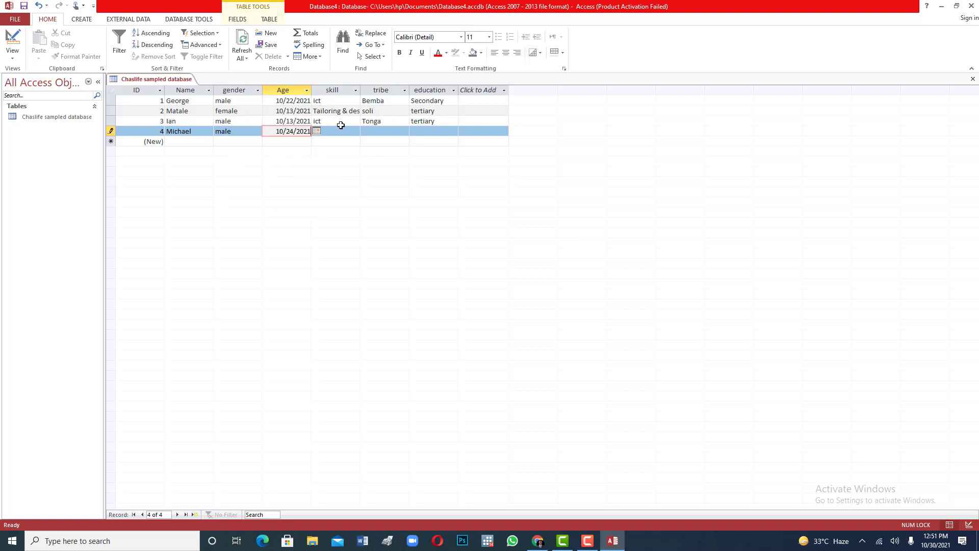
click(342, 142)
click(341, 132)
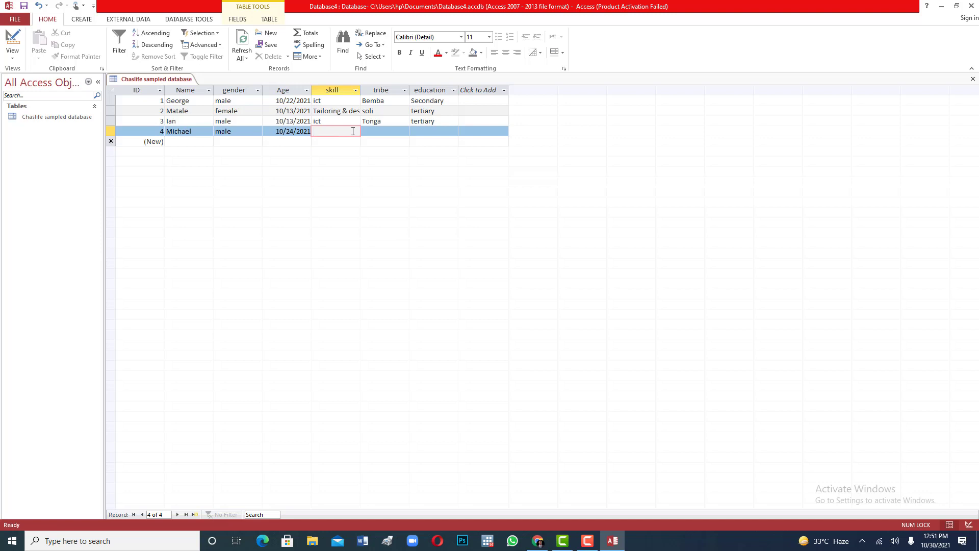
text(tailoring)
- Enter "Bemba" as the tribe in the fourth record
click(381, 131)
text(membe)
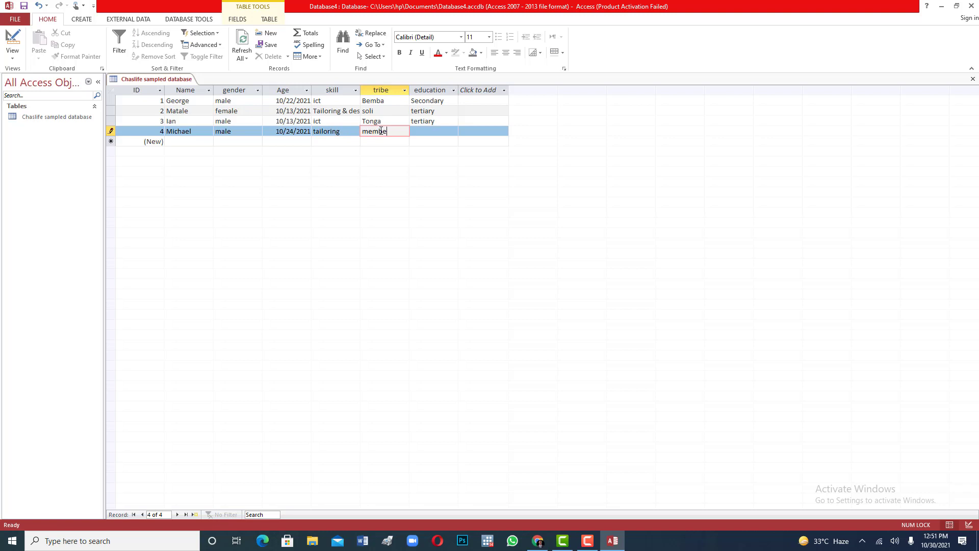
key(BackSpace)
text(a)
key(BackSpace)
key(BackSpace)
key(BackSpace)
key(BackSpace)
key(BackSpace)
text(Bemba)
- Complete the fourth record with "Primary" as the education
click(428, 131)
text(ter)
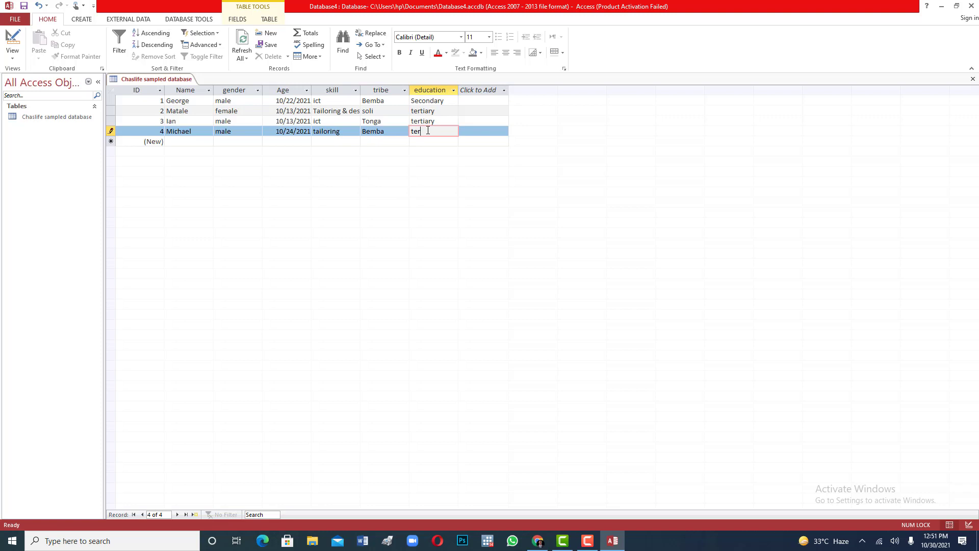
key(BackSpace)
key(BackSpace)
key(BackSpace)
text(Primary)
click(469, 91)
click(339, 175)
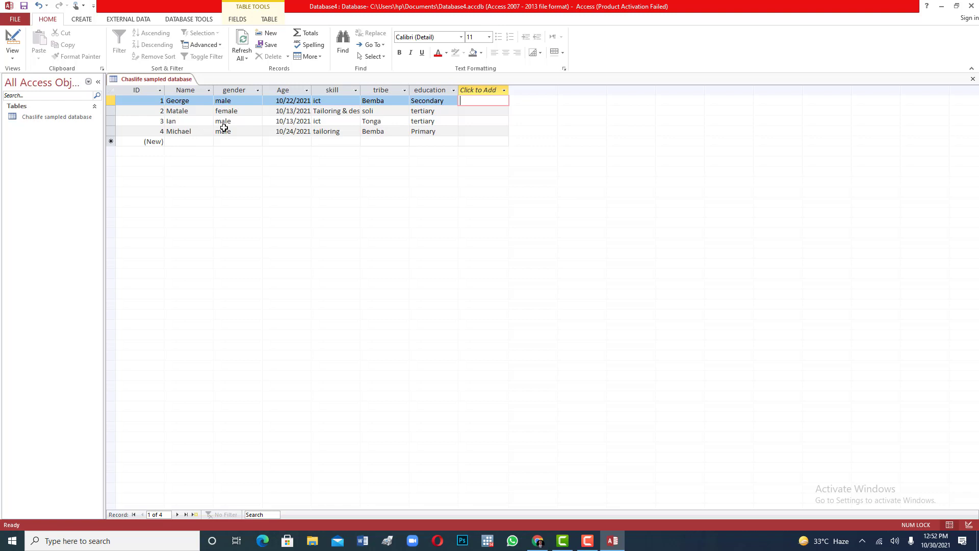
click(109, 111)
click(109, 121)
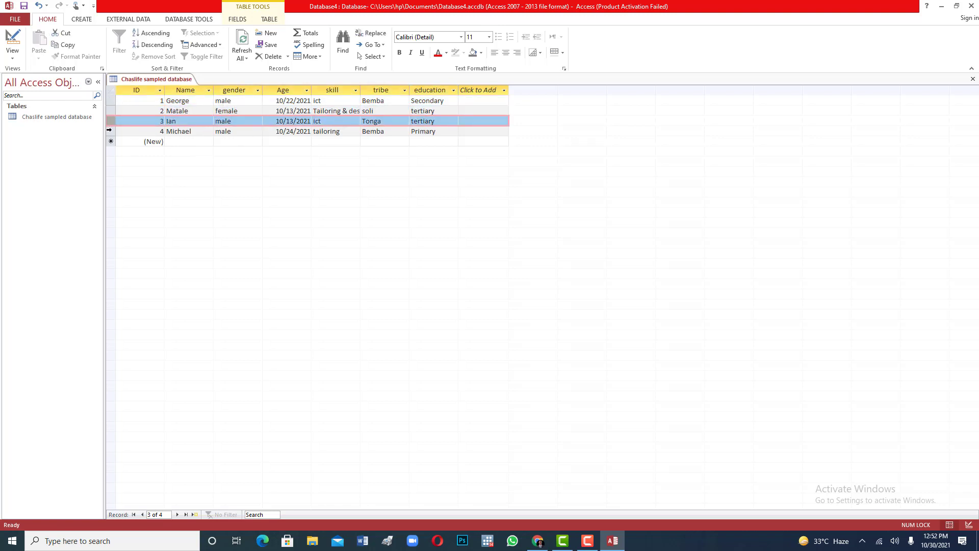
click(109, 131)
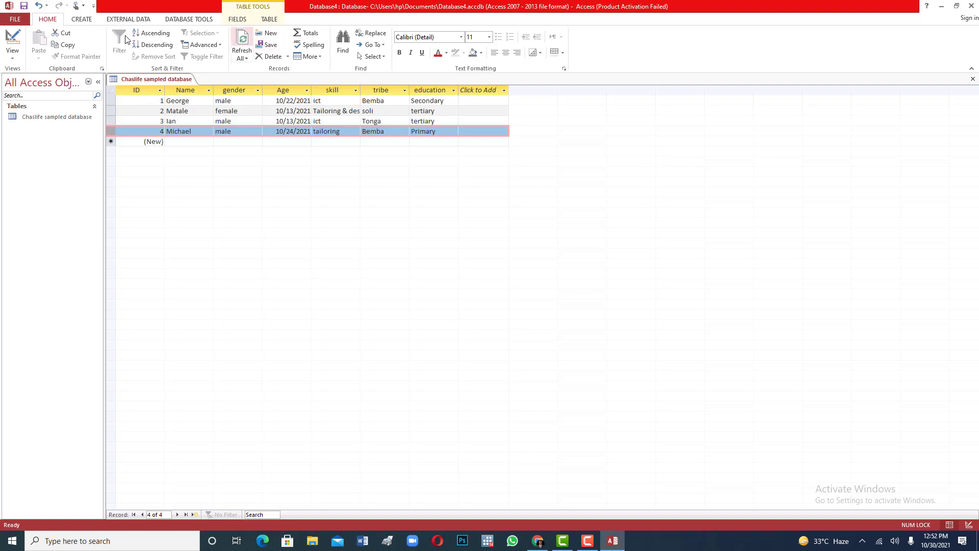
click(85, 22)
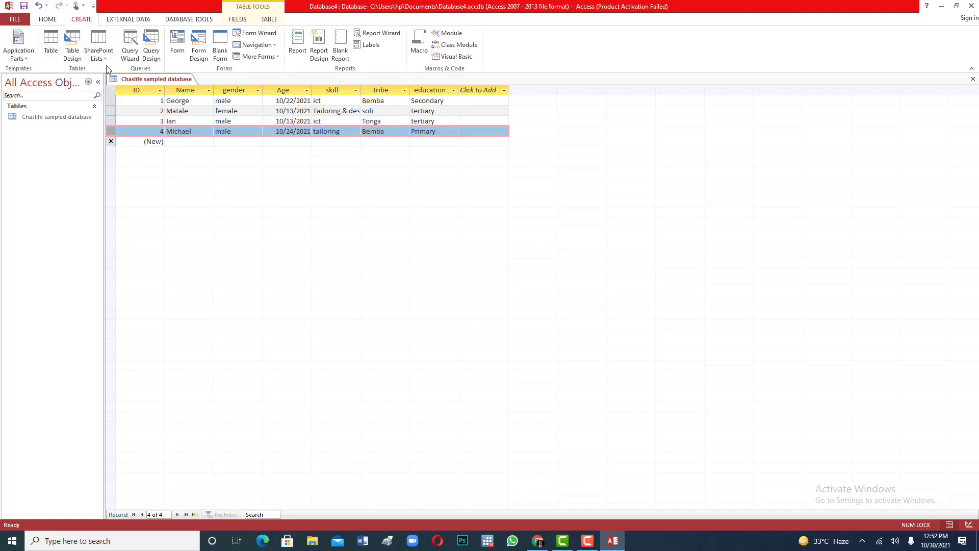
click(122, 23)
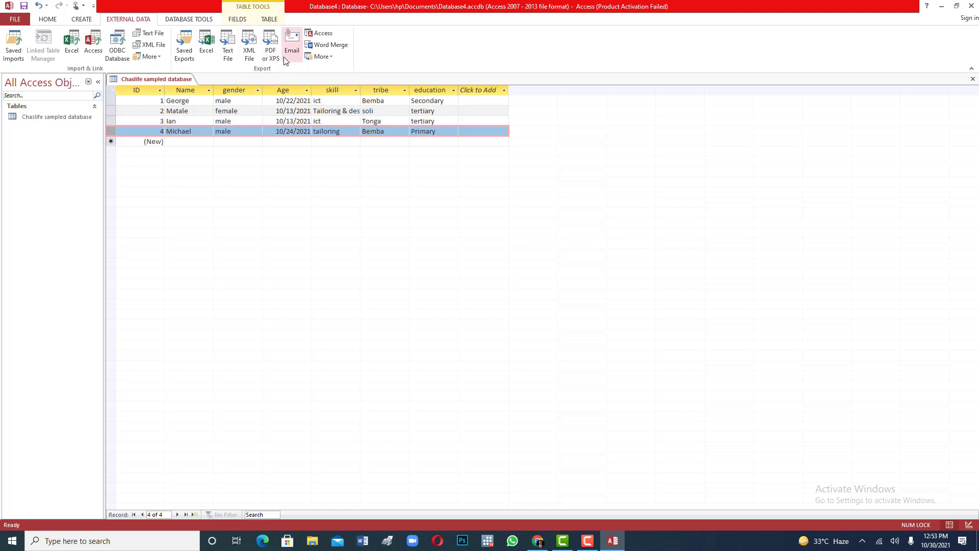
- Save the current database object as a new table named "Copy of Chaslife sampled database"
click(16, 20)
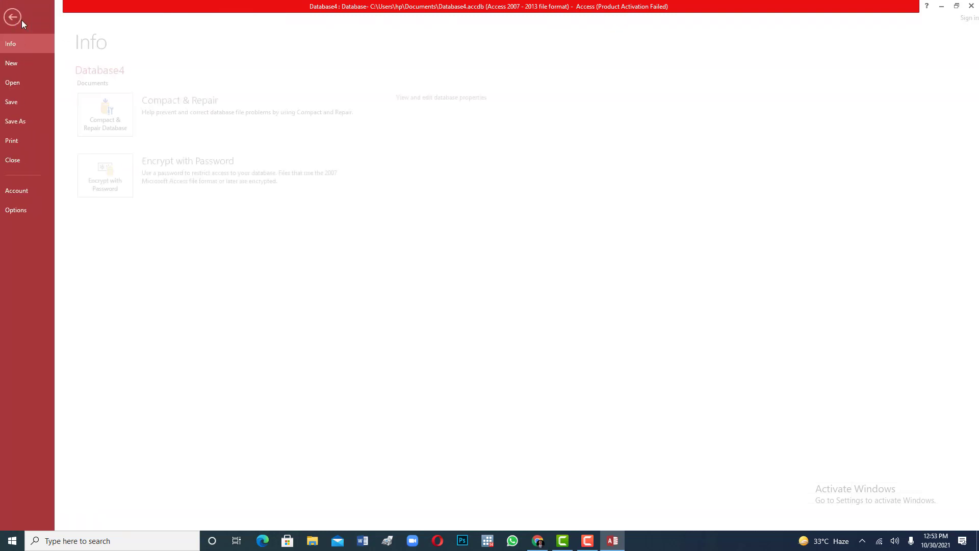
click(29, 120)
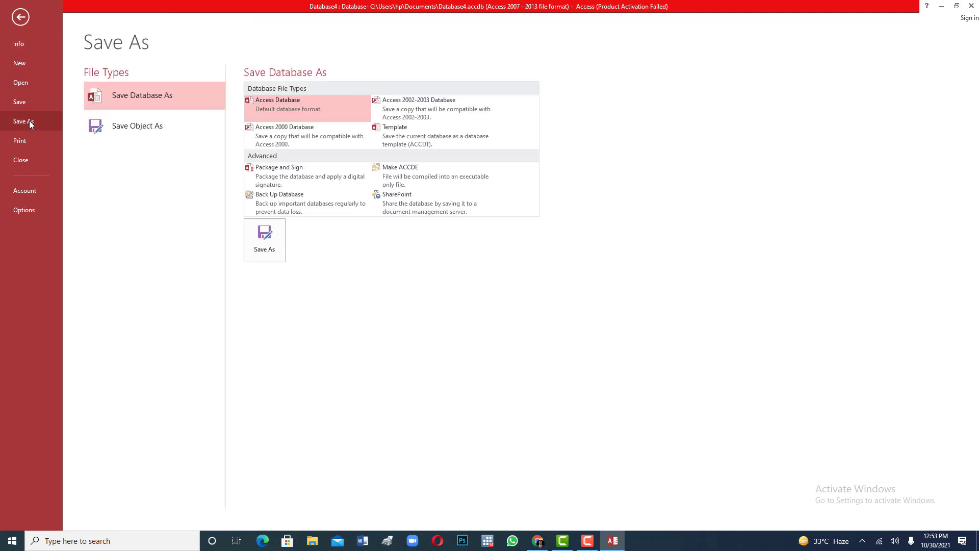
click(159, 128)
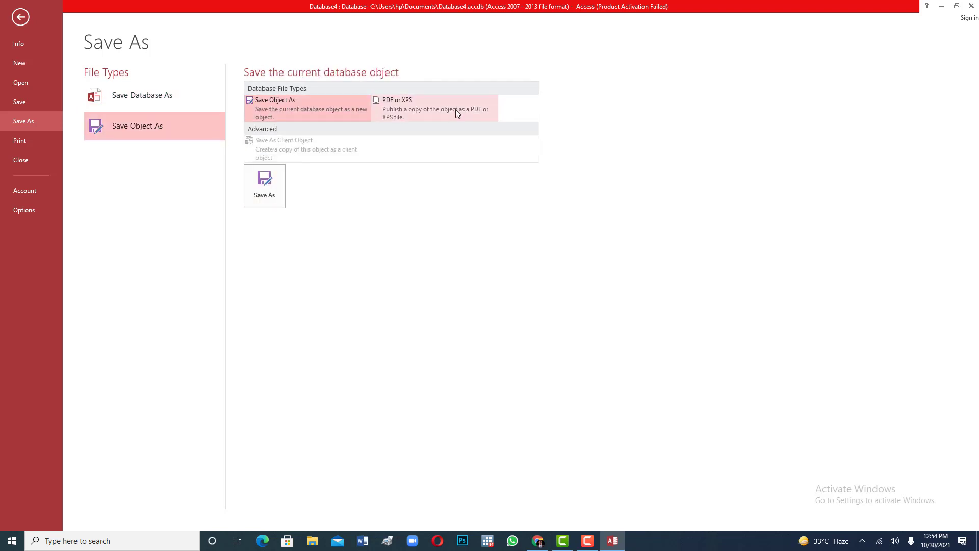
click(274, 194)
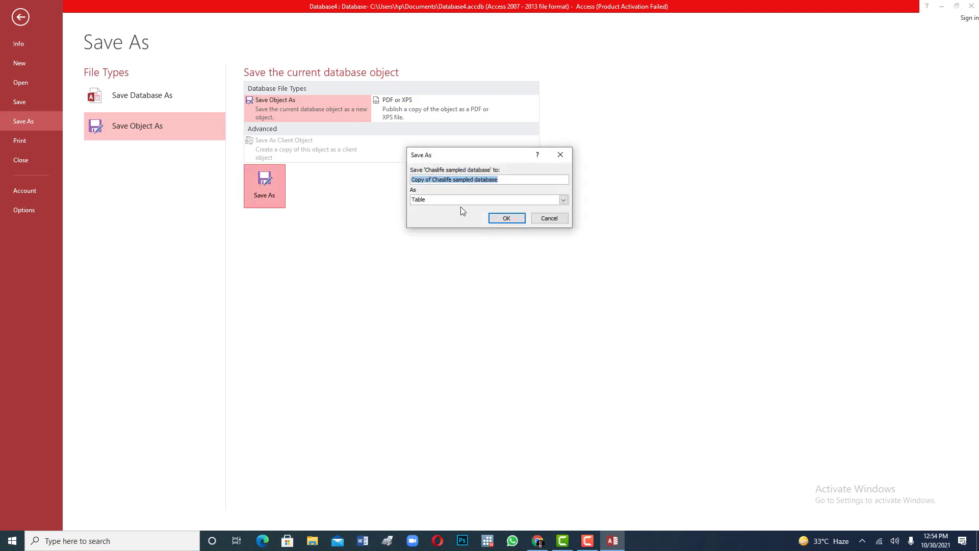
click(563, 200)
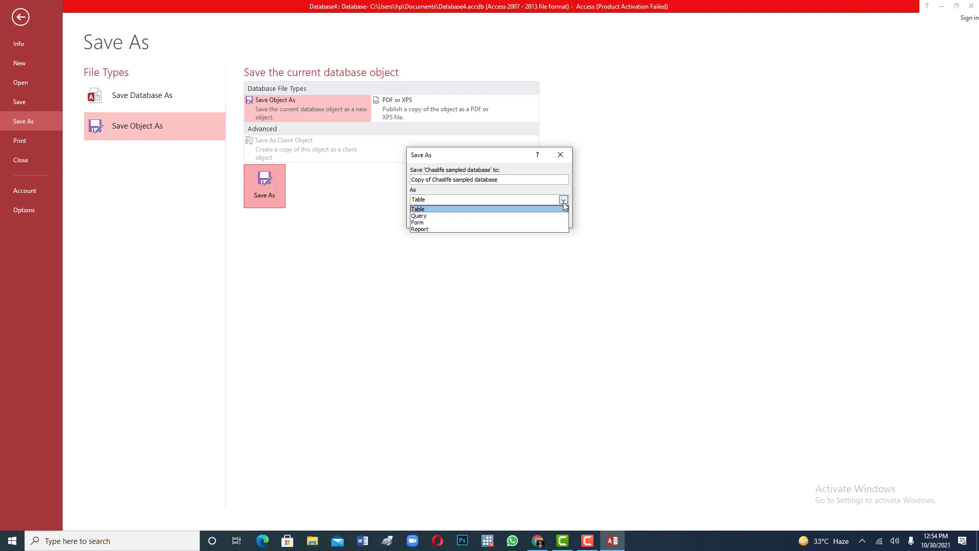
click(447, 208)
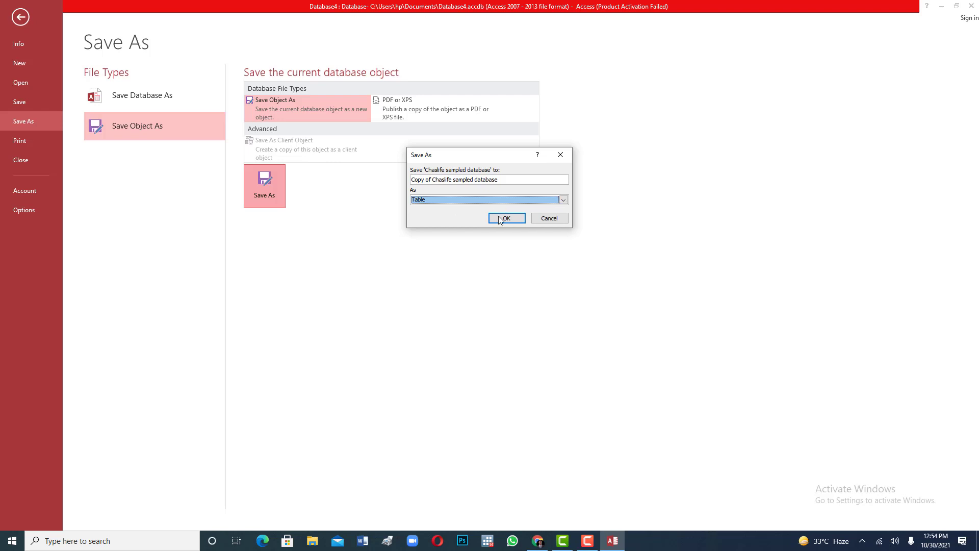
click(505, 218)
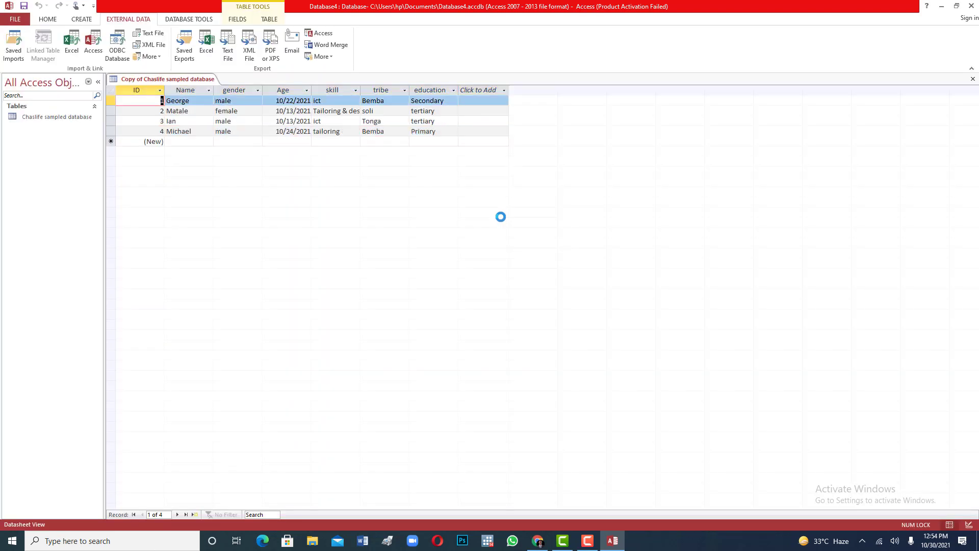